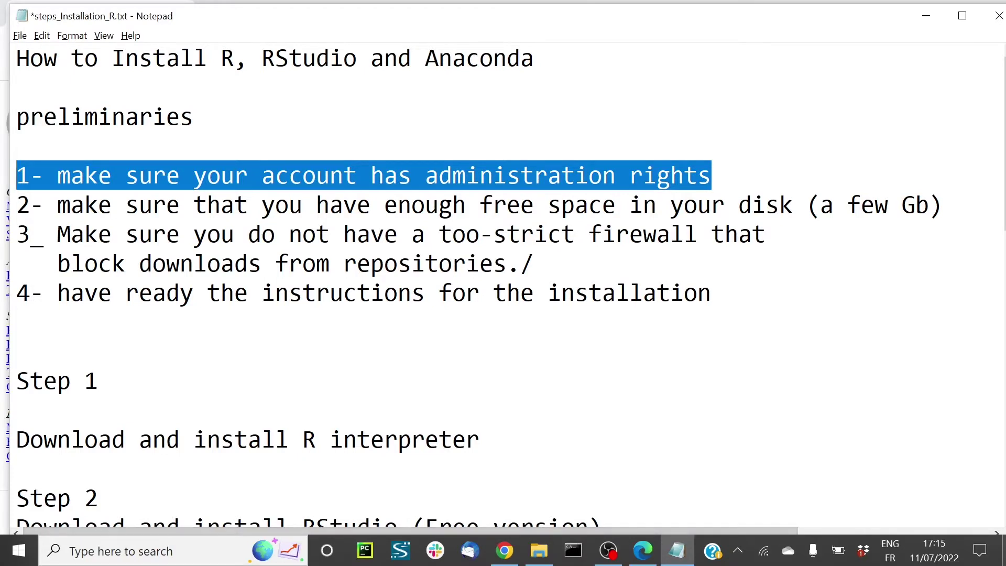
# - Review preliminaries 2 to 4 in the installation notes, highlighting the free disk space, firewall and instructions items in turn
pyautogui.press('Down')
pyautogui.press('Home')
pyautogui.hotkey('shift', 'End')
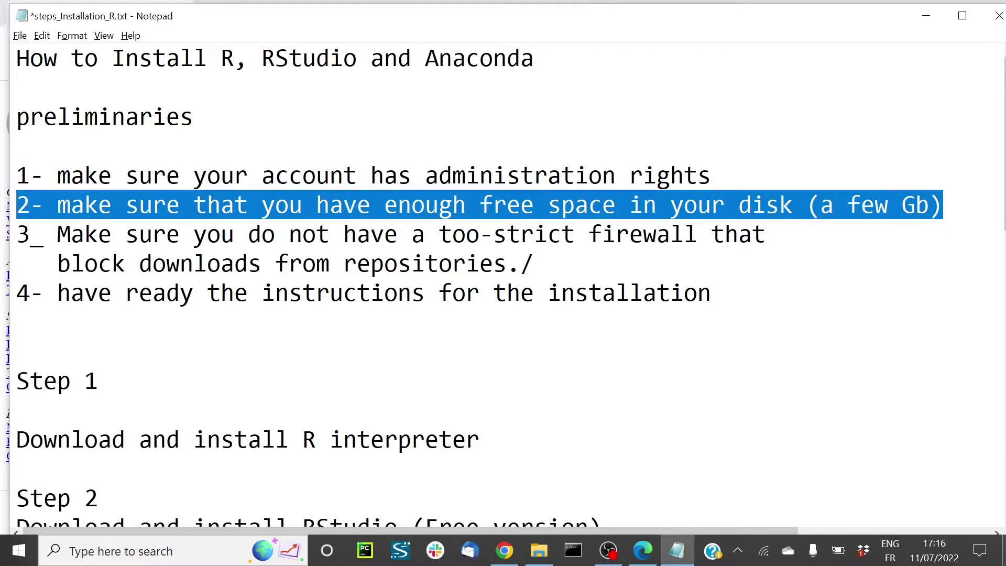
pyautogui.hotkey('shift', 'Down')
pyautogui.hotkey('shift', 'Down')
pyautogui.click(589, 234)
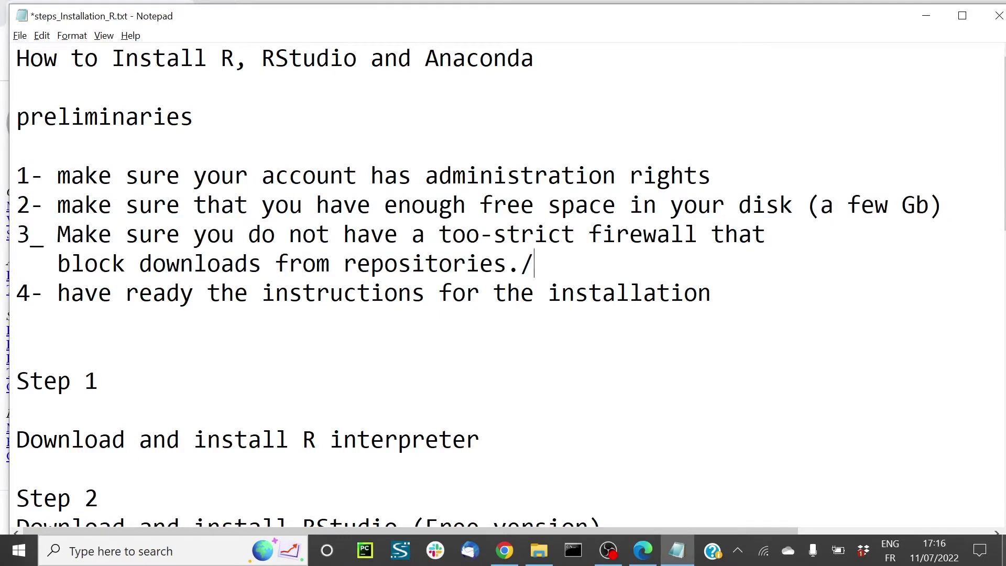
pyautogui.hotkey('shift', 'Home')
pyautogui.hotkey('shift', 'Up')
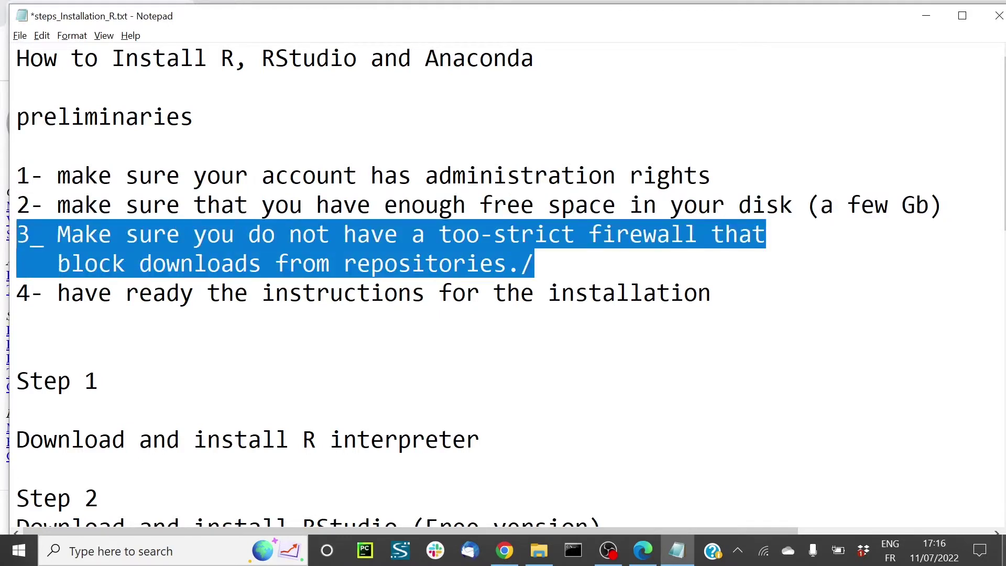
pyautogui.moveTo(727, 294); pyautogui.dragTo(0, 297)
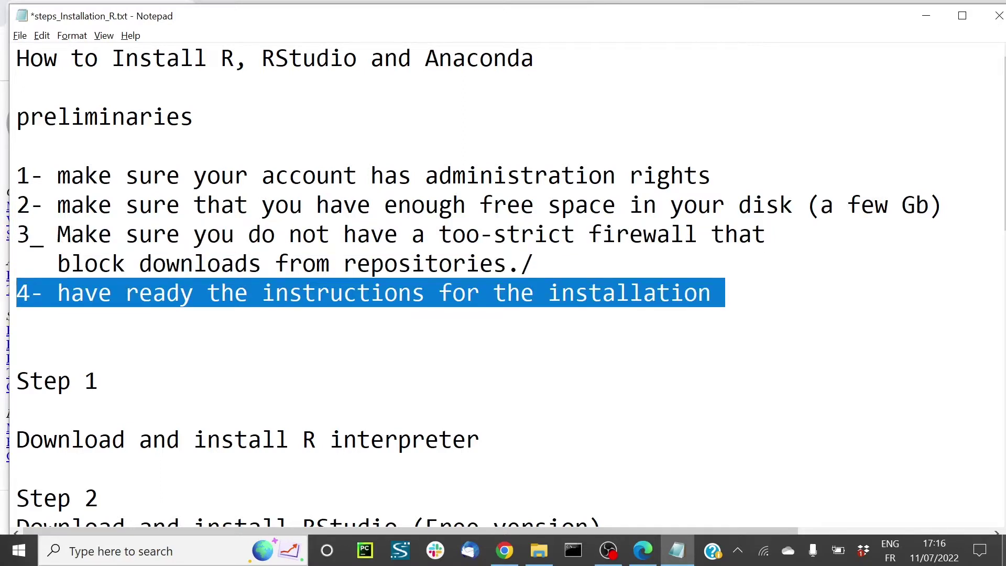
# - Switch to Edge and look over the Anaconda_Installation.pdf and R_Installation_Mac.pdf guides
pyautogui.click(643, 550)
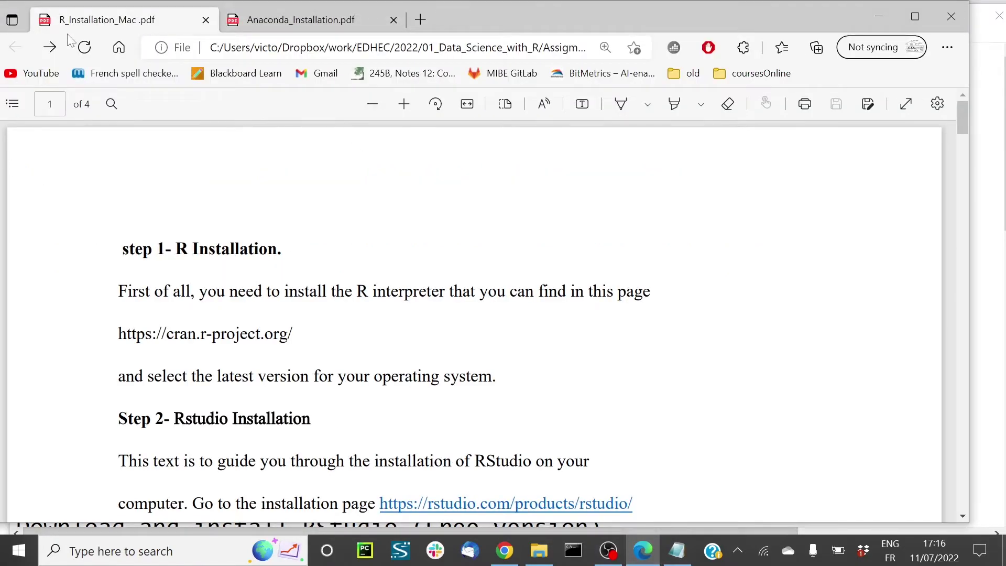
pyautogui.hotkey('ctrl', 'Tab')
pyautogui.scroll(-2, 199, 345)
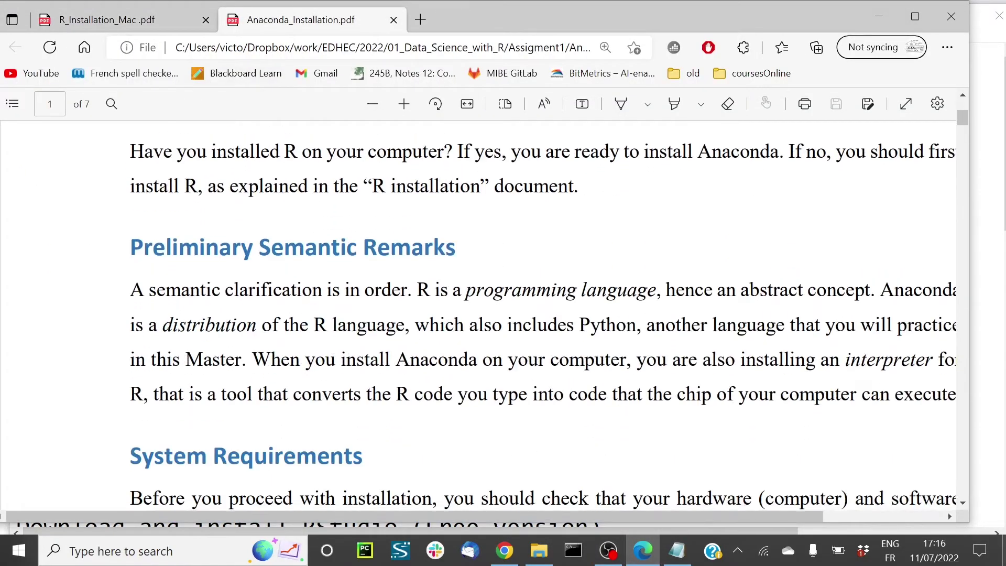
pyautogui.scroll(4, 199, 346)
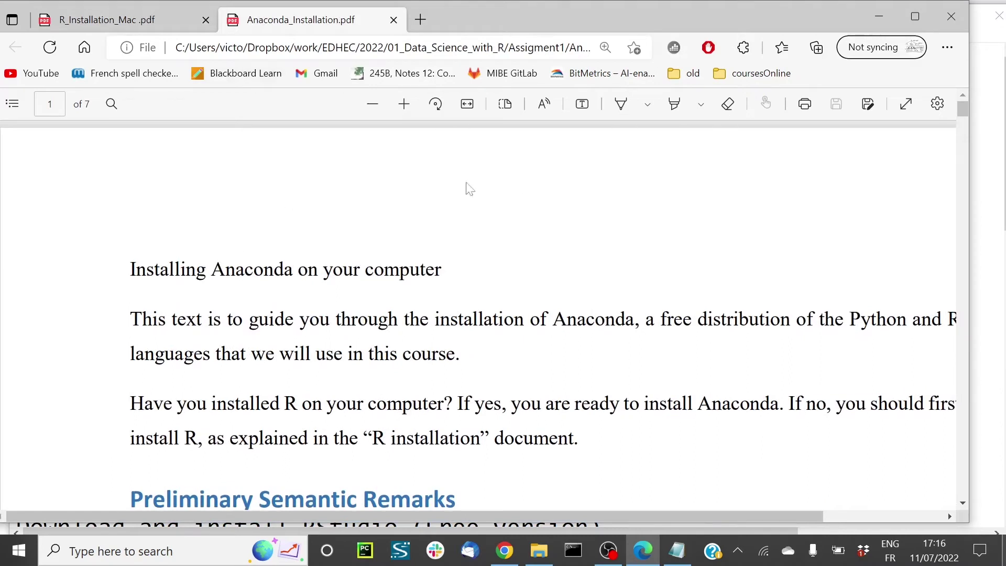
pyautogui.hotkey('ctrl', 'Tab')
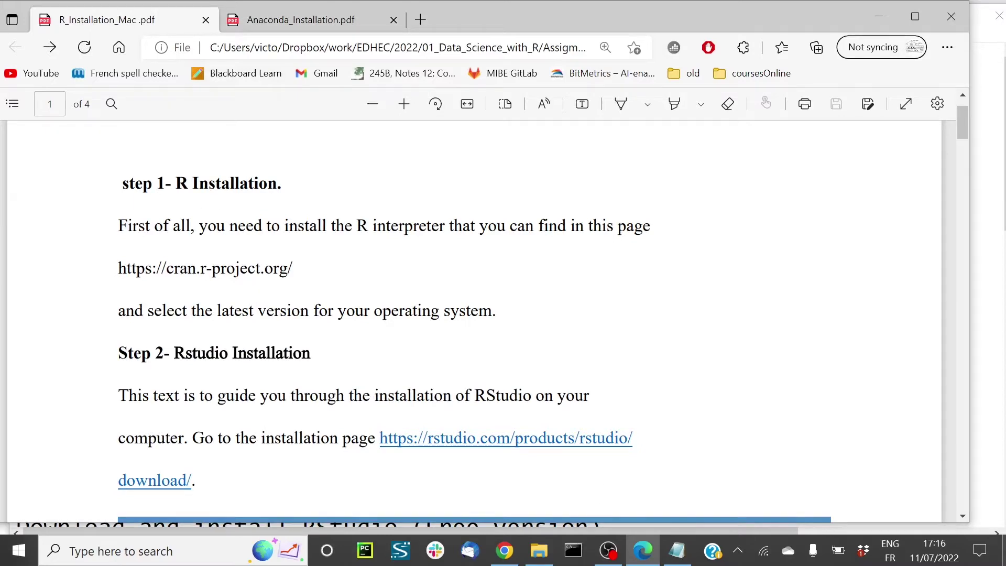
# - Switch to Chrome and download the R-4.2.1 base installer for Windows from the CRAN site
pyautogui.click(505, 550)
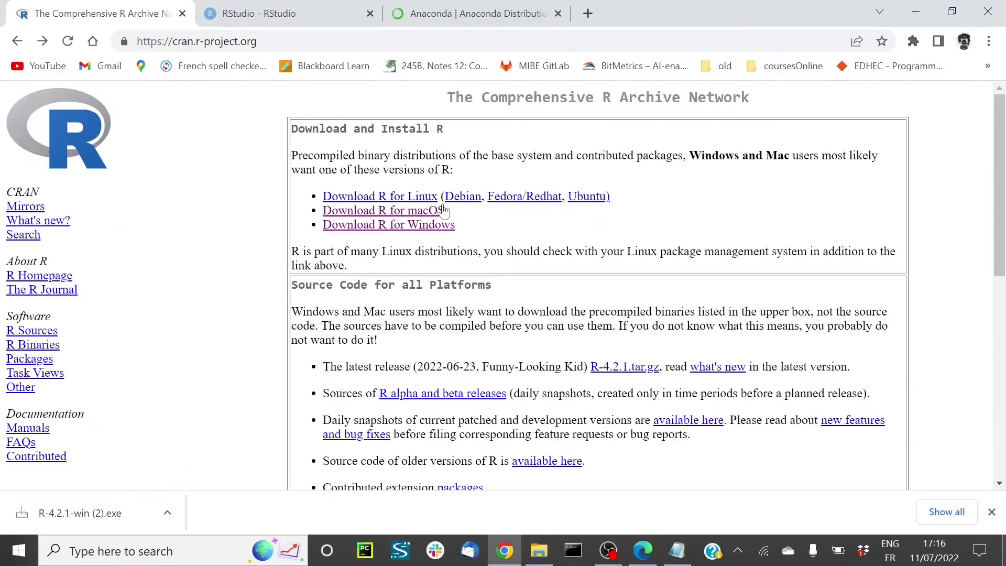
pyautogui.click(418, 226)
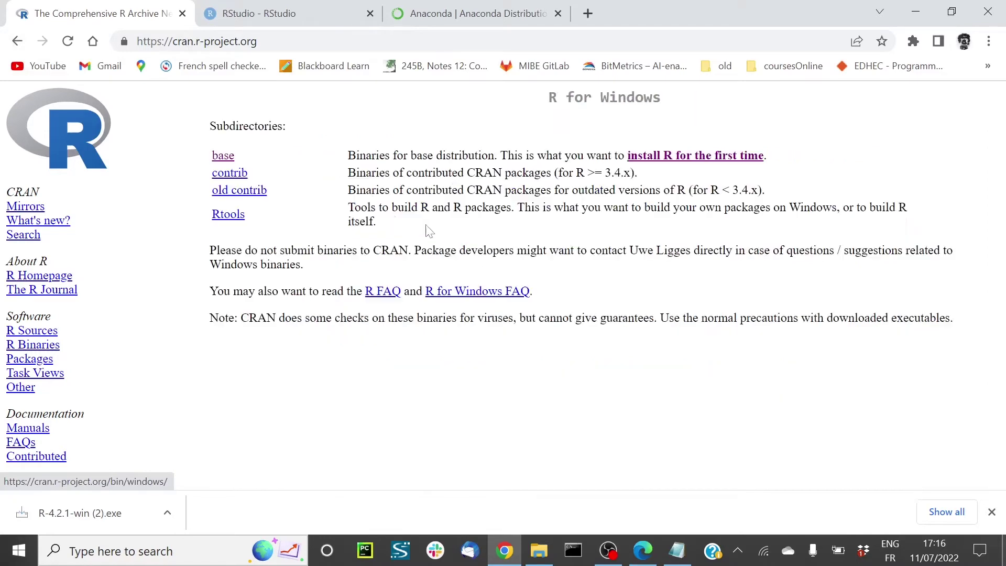
pyautogui.click(223, 156)
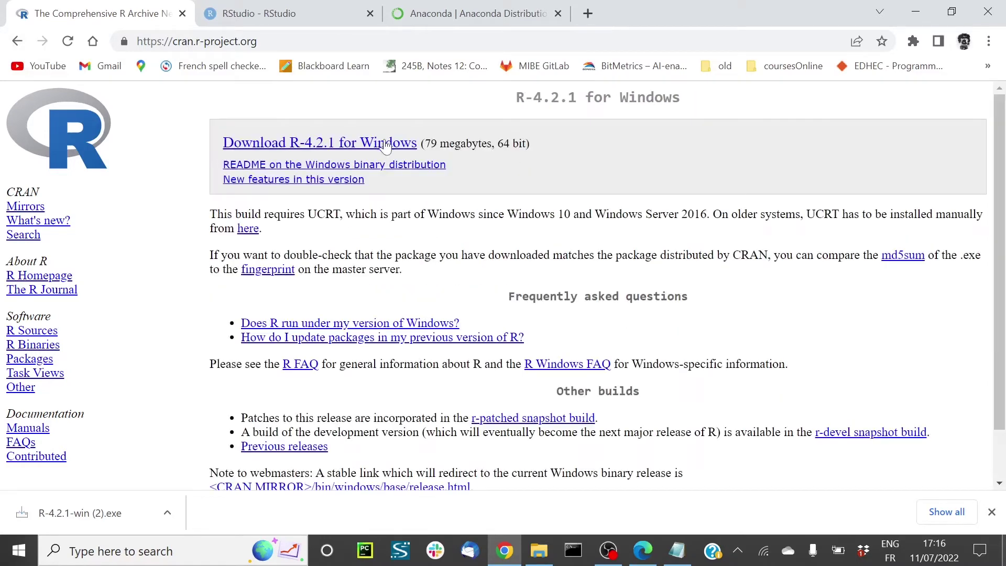
pyautogui.click(329, 144)
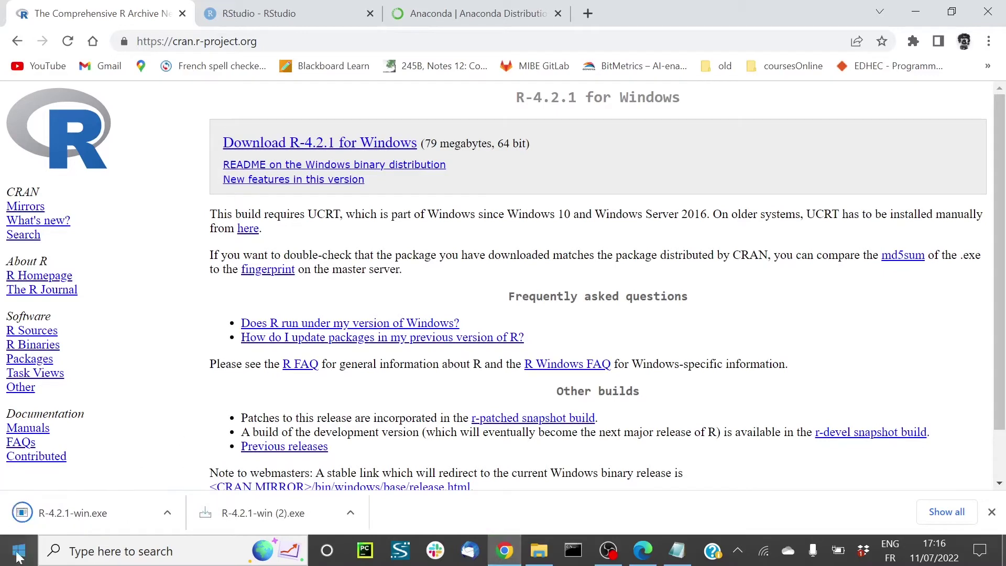
# - Go to the RStudio product page on the RStudio site and open the download page for the open-source RStudio Desktop edition
pyautogui.click(268, 12)
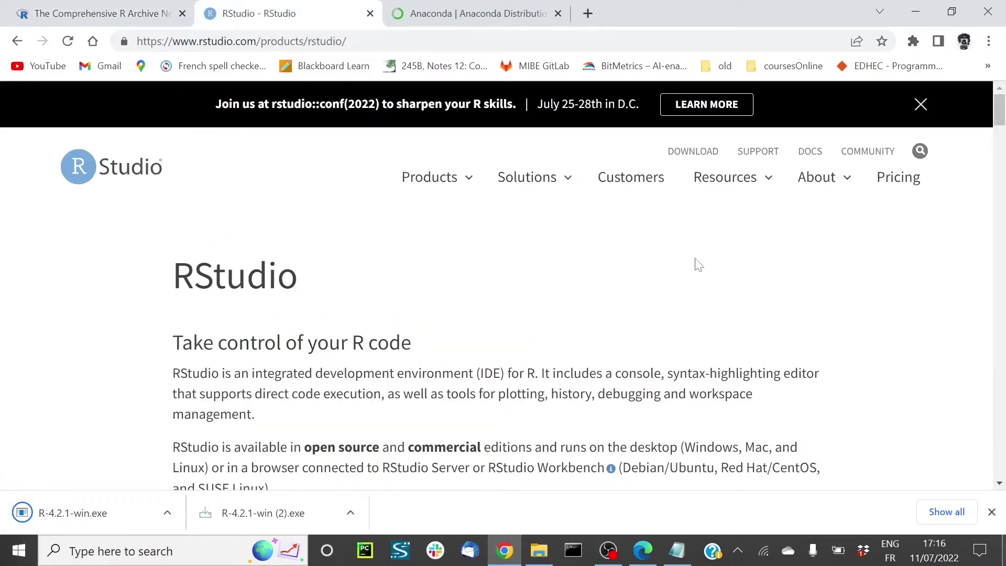
pyautogui.click(438, 185)
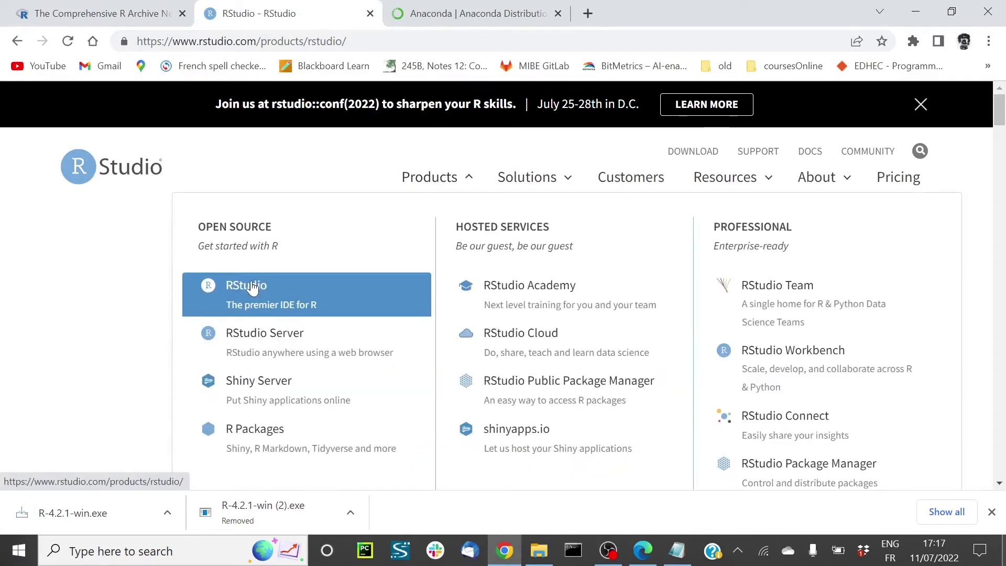
pyautogui.click(249, 290)
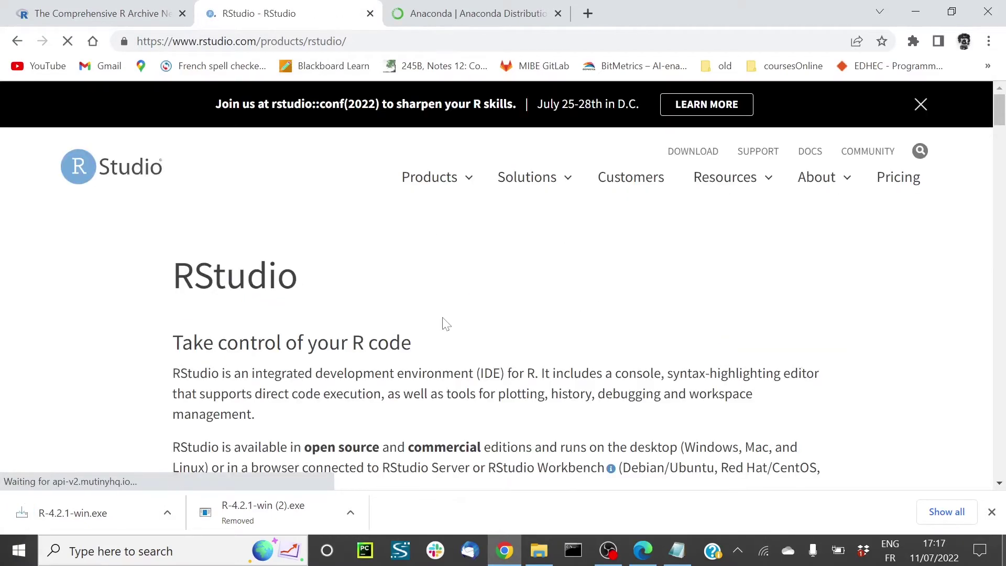
pyautogui.scroll(-8, 472, 312)
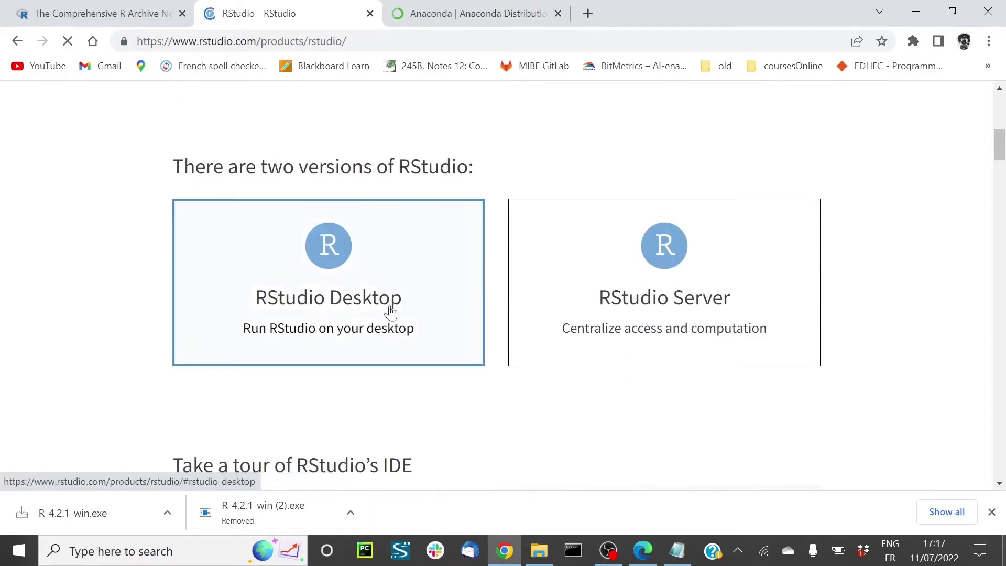
pyautogui.click(337, 290)
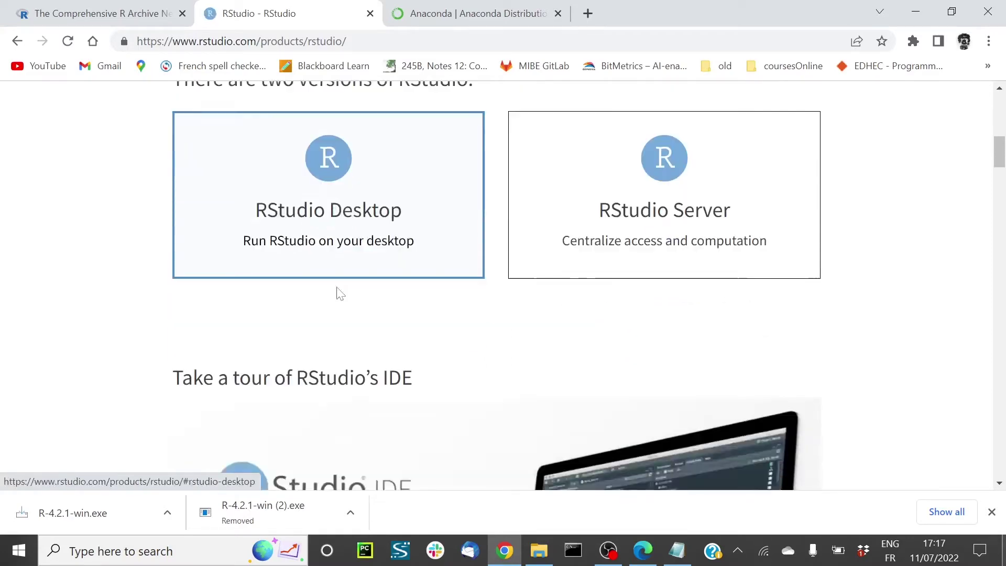
pyautogui.scroll(-3, 377, 281)
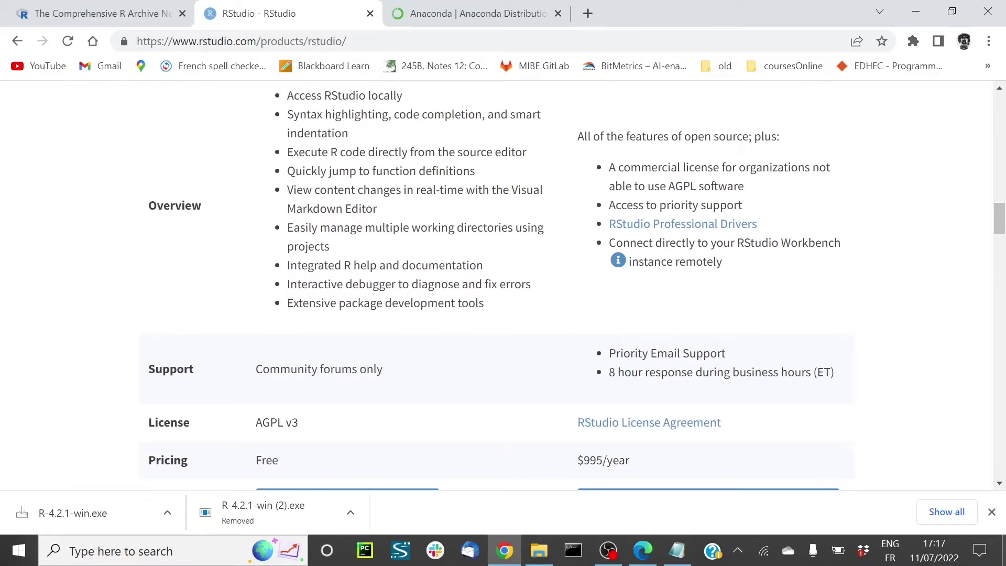
pyautogui.scroll(-4, 377, 282)
pyautogui.click(328, 278)
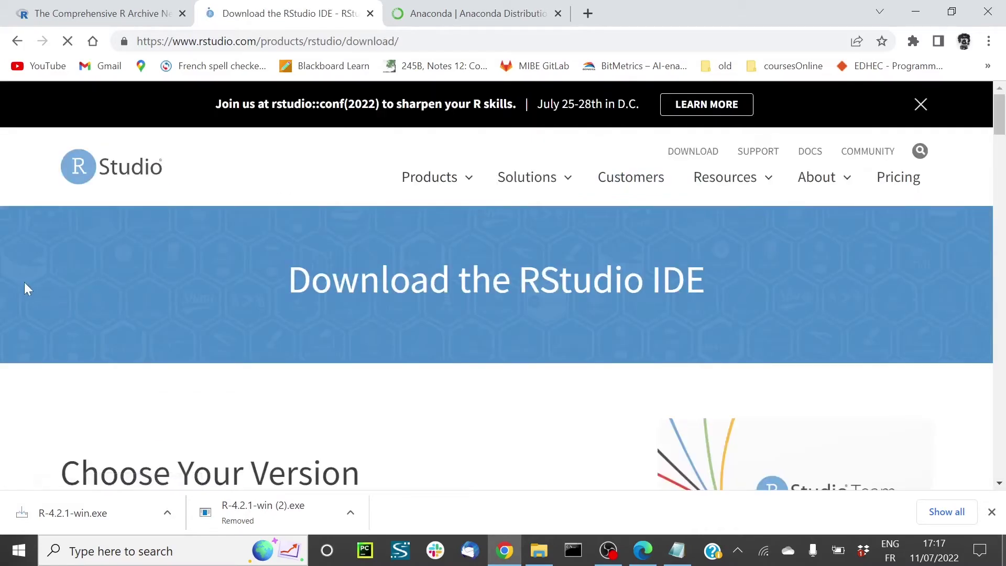
# - Choose the free RStudio Desktop edition and download its Windows installer, version 2022.07.0+548
pyautogui.scroll(-7, 58, 312)
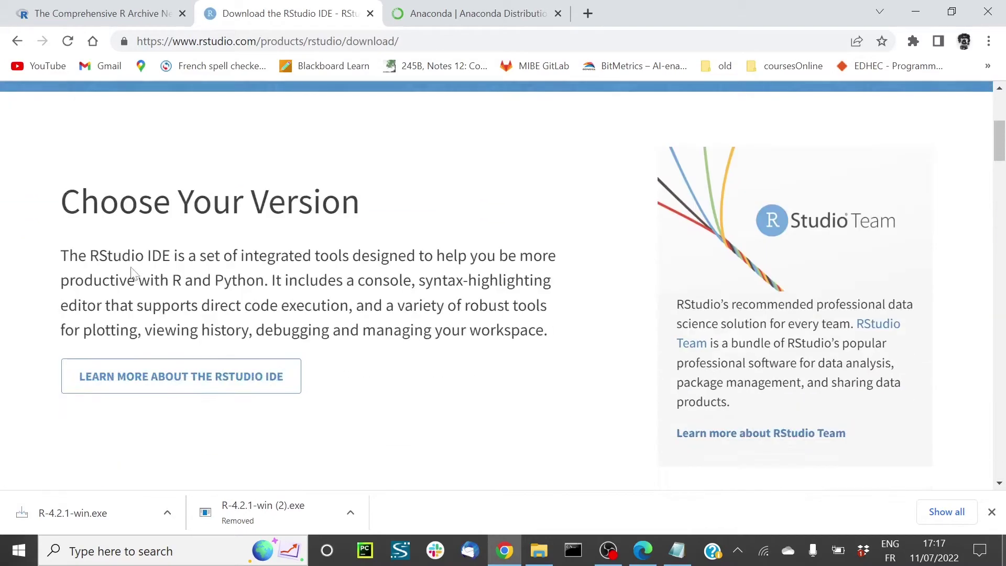
pyautogui.scroll(-5, 253, 267)
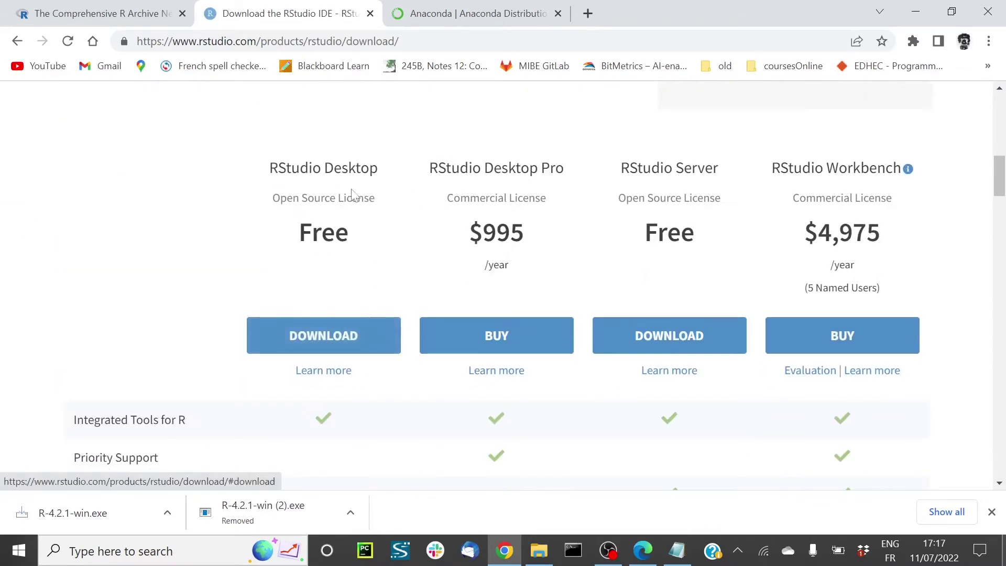
pyautogui.moveTo(292, 232); pyautogui.dragTo(377, 236)
pyautogui.click(309, 350)
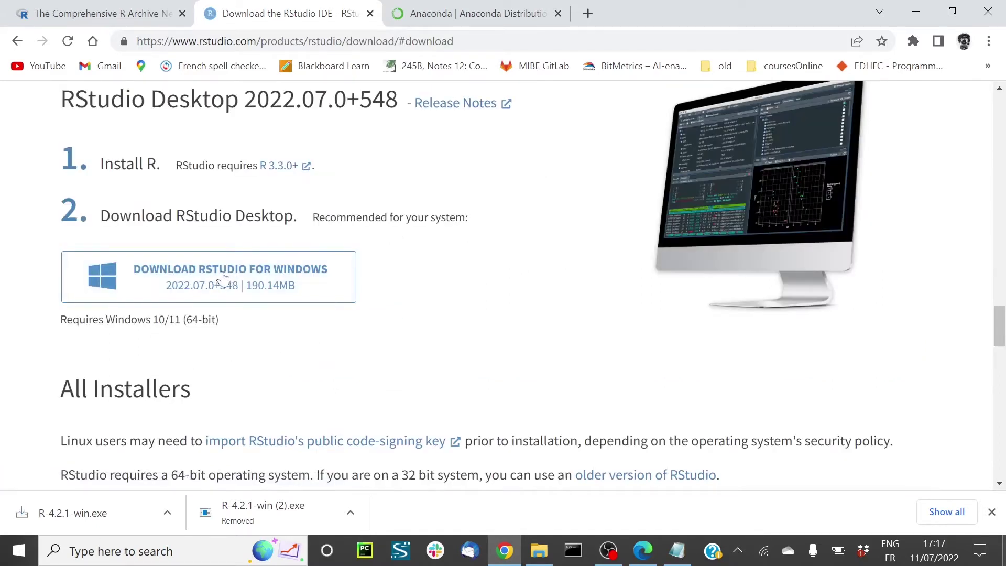
pyautogui.click(252, 283)
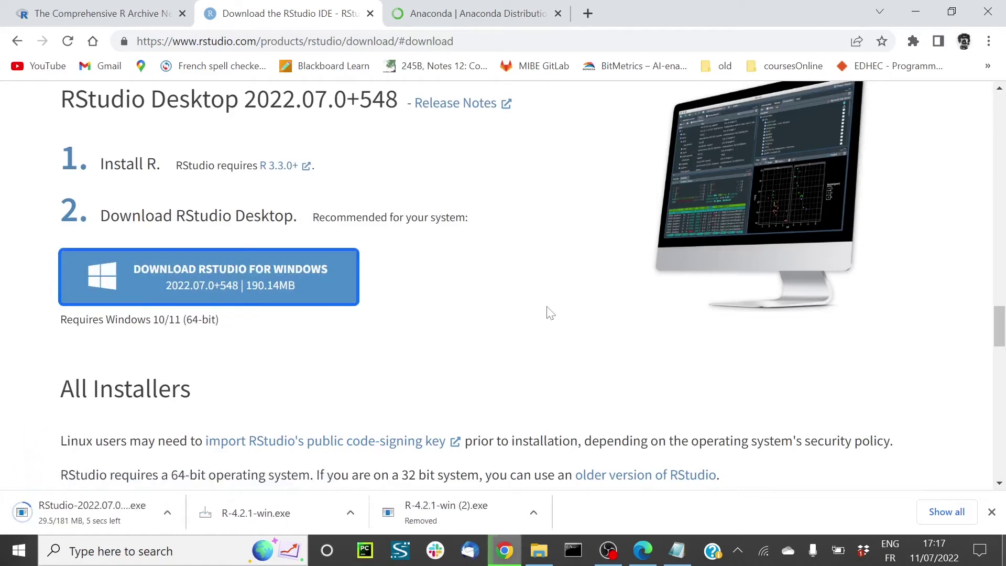
pyautogui.click(498, 14)
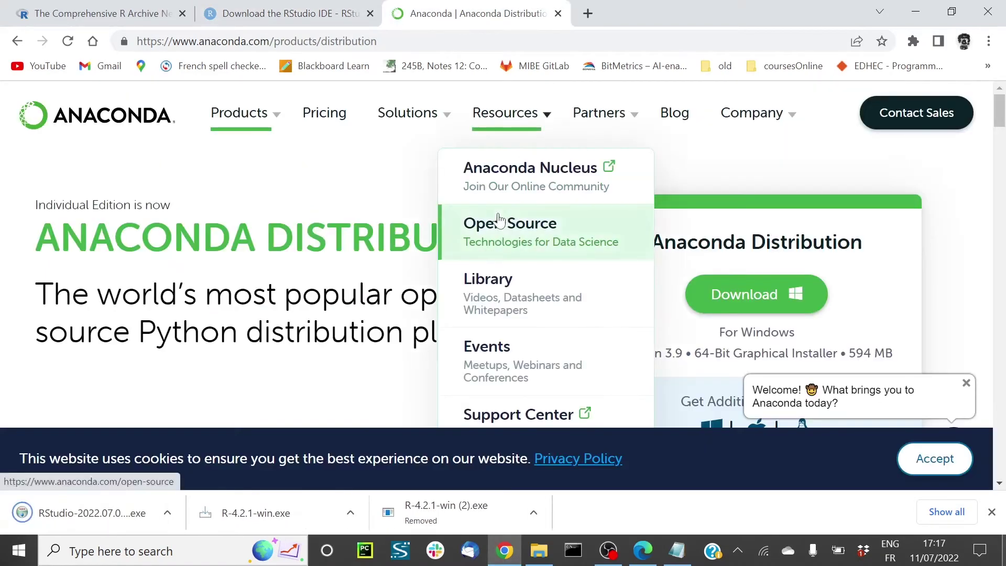
pyautogui.click(281, 39)
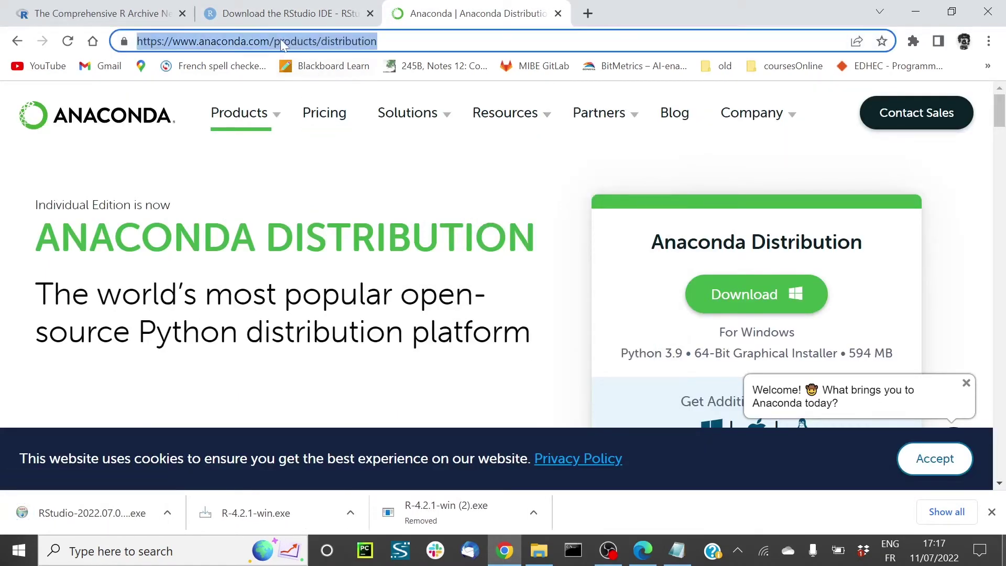
pyautogui.moveTo(274, 40); pyautogui.dragTo(377, 41)
pyautogui.press('BackSpace')
pyautogui.press('Return')
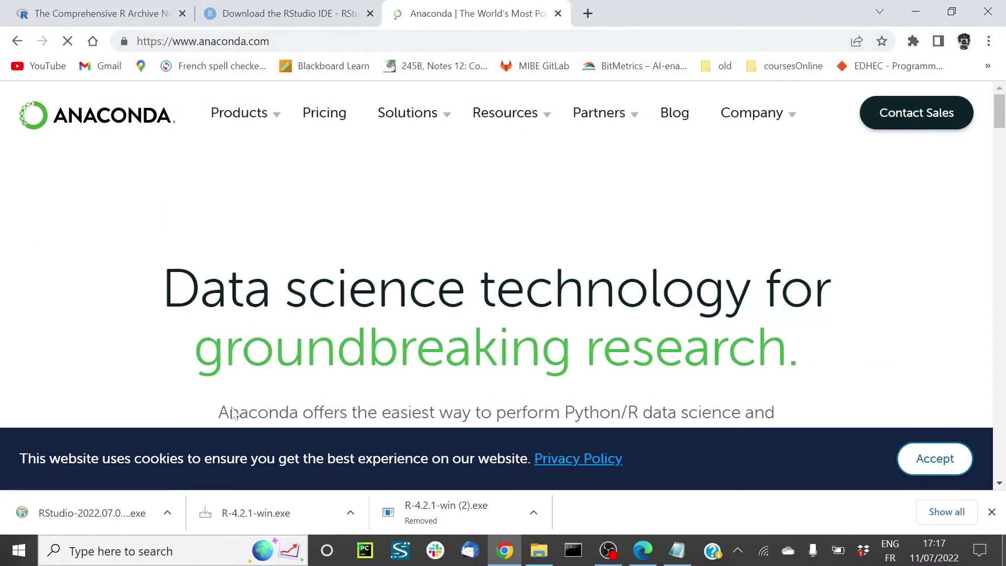
# - Open the Anaconda Distribution product page and download the 64-bit Windows installer for Python 3.9
pyautogui.moveTo(236, 117)
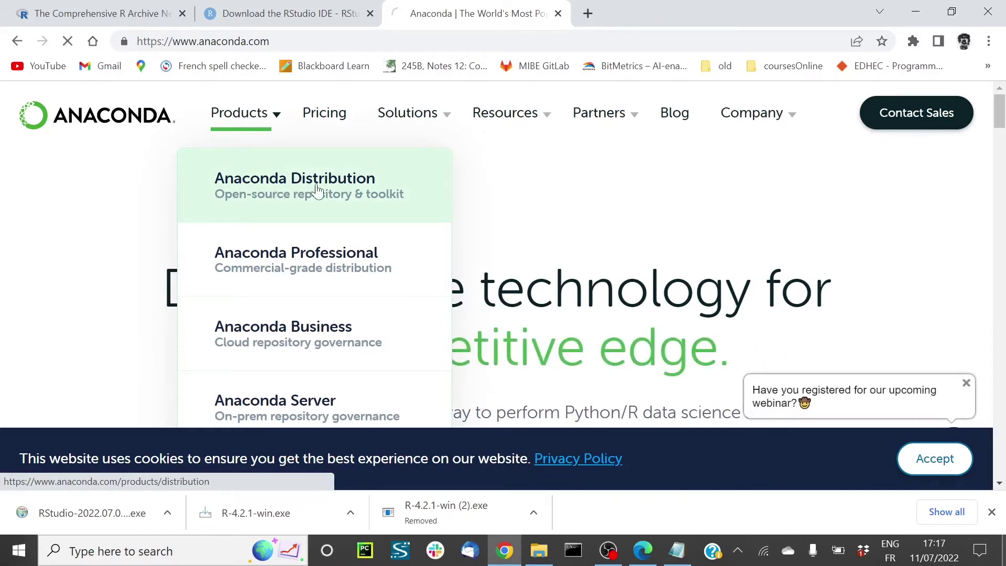
pyautogui.click(342, 200)
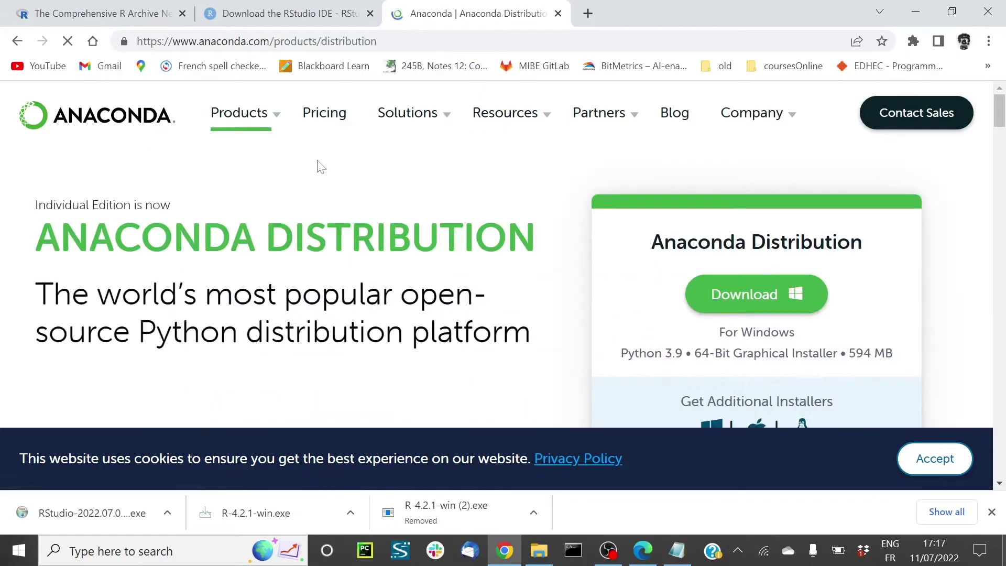
pyautogui.click(777, 294)
pyautogui.click(721, 150)
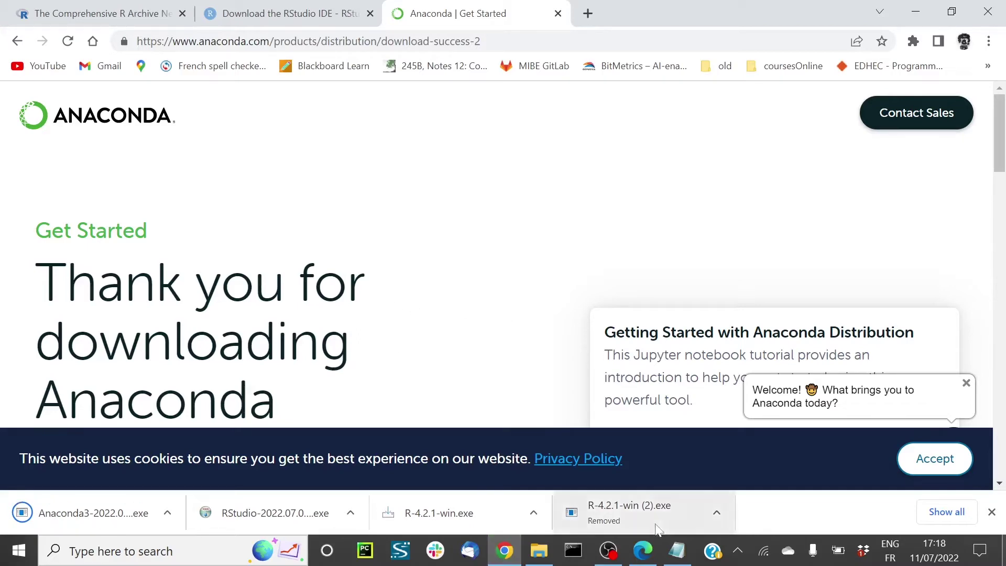
# - Run R-4.2.1-win.exe from the Downloads folder, removing its file protection, and start the setup in English
pyautogui.click(539, 553)
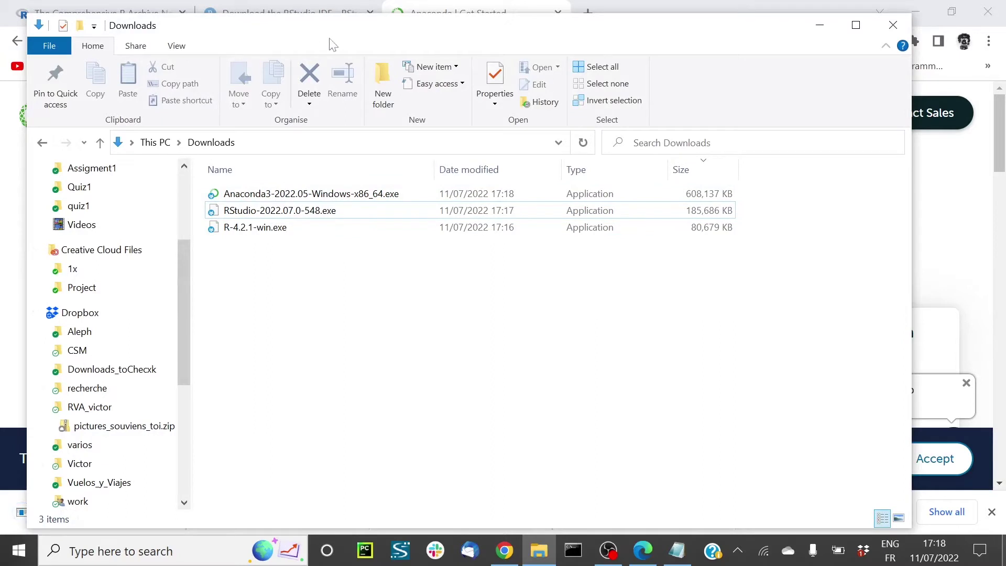
pyautogui.moveTo(349, 25); pyautogui.dragTo(402, 28)
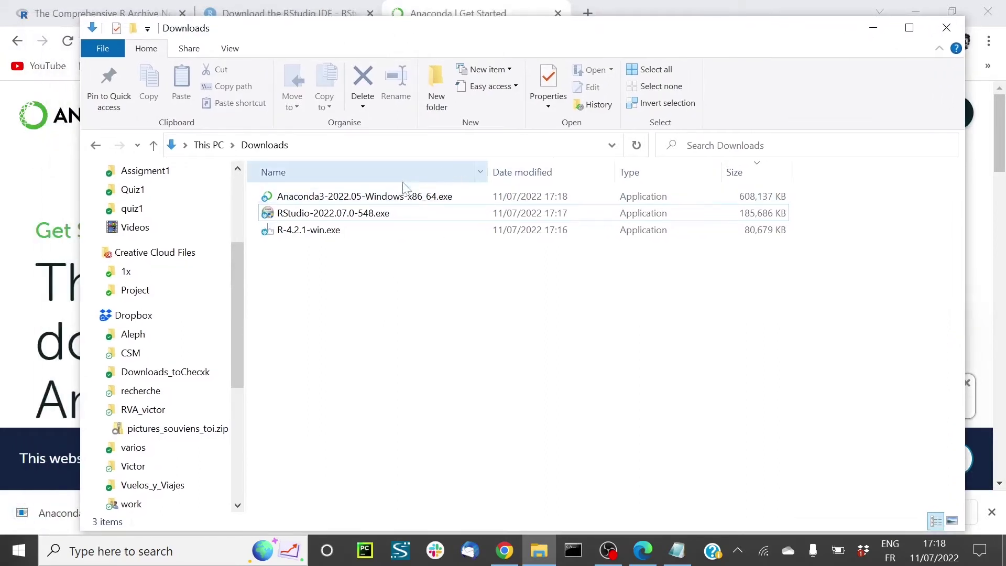
pyautogui.click(293, 230)
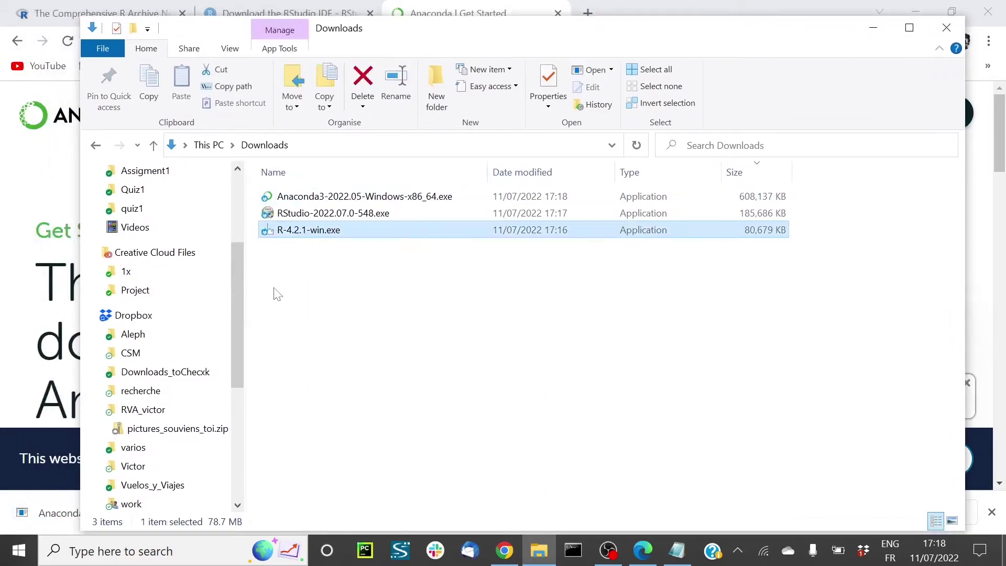
pyautogui.doubleClick(308, 231)
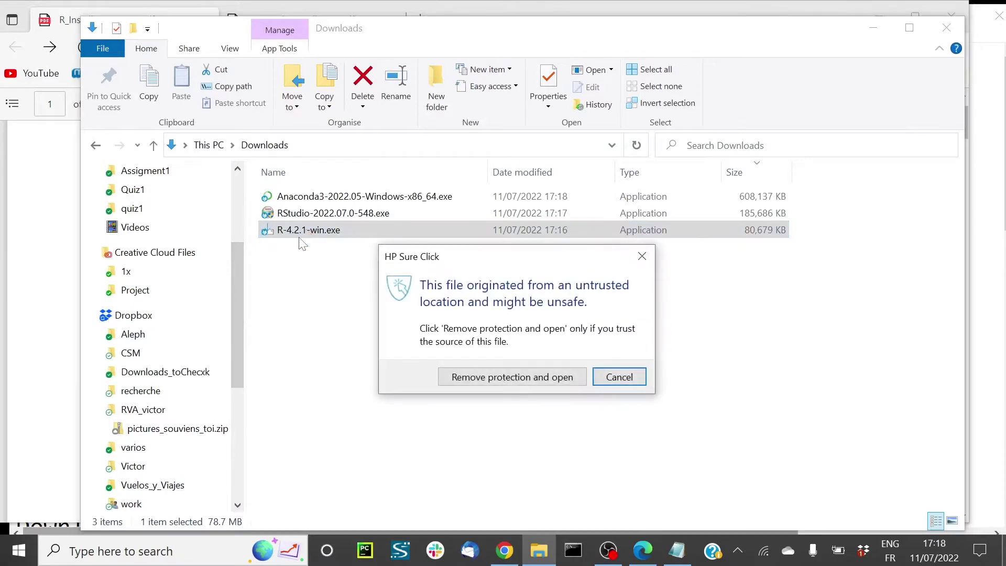
pyautogui.click(535, 382)
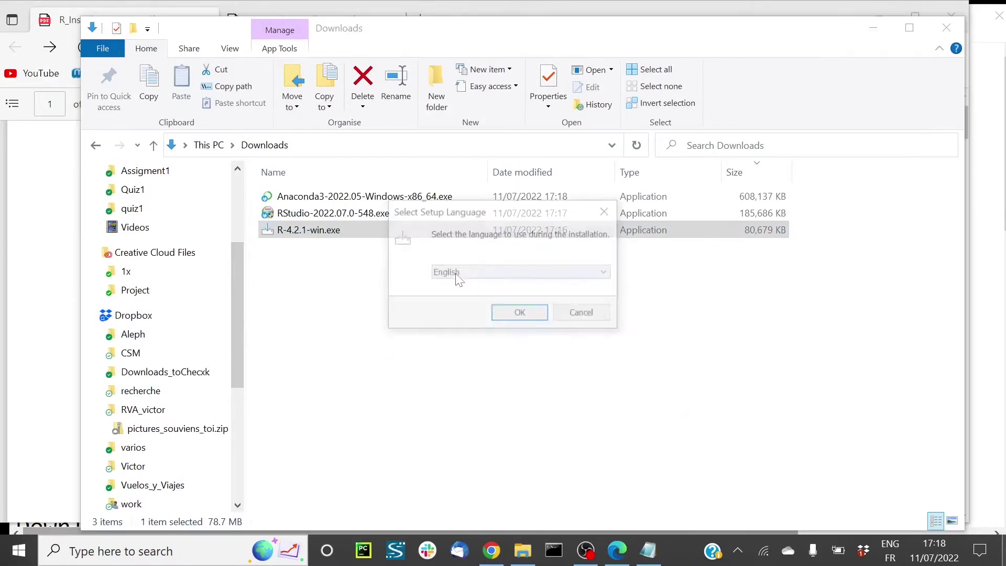
pyautogui.click(519, 312)
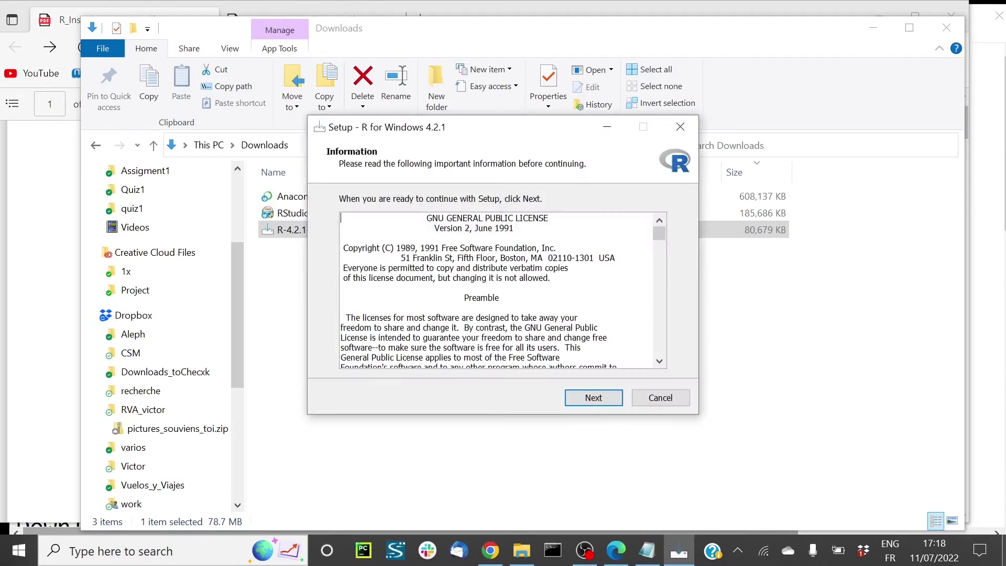
# - Install R 4.2.1 into the existing folder C:\Program Files\R\R-4.2.1 with all components and default startup options, and close the setup
pyautogui.click(605, 402)
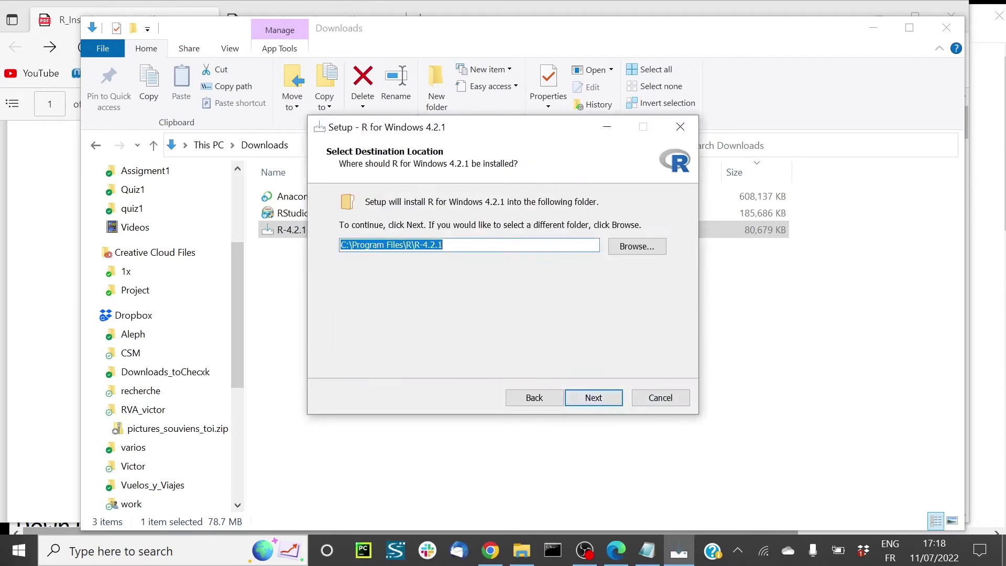
pyautogui.click(579, 394)
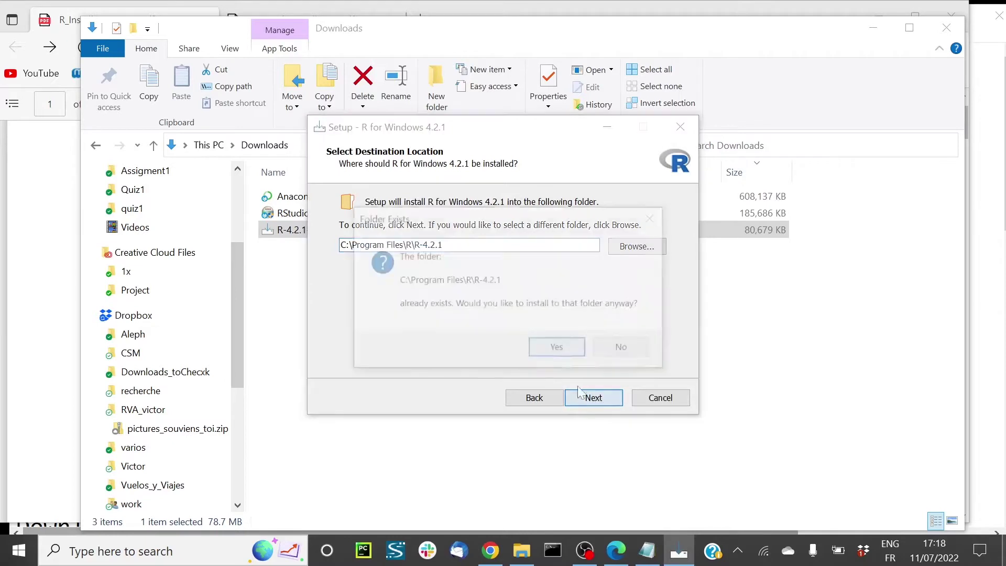
pyautogui.click(554, 341)
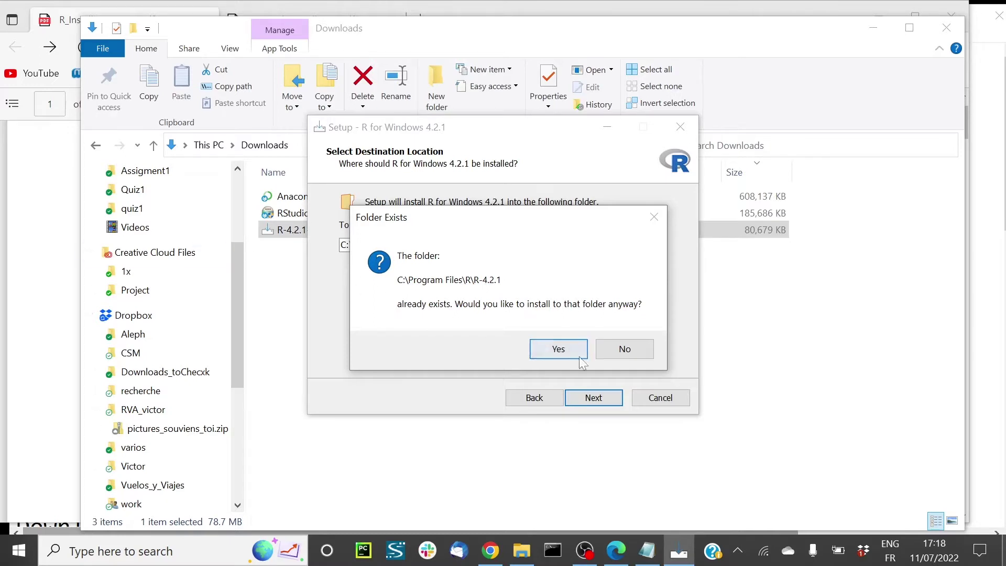
pyautogui.click(561, 356)
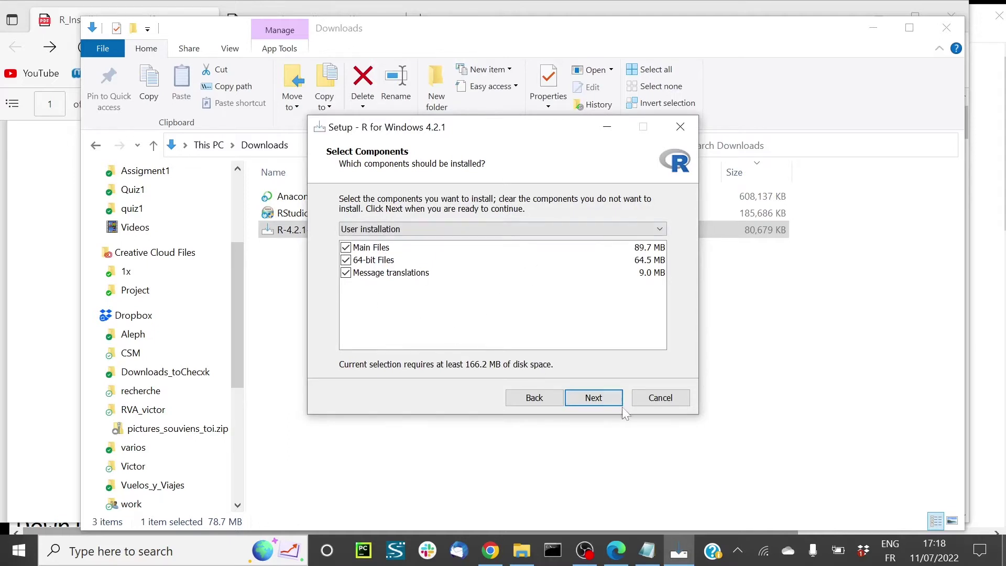
pyautogui.click(607, 398)
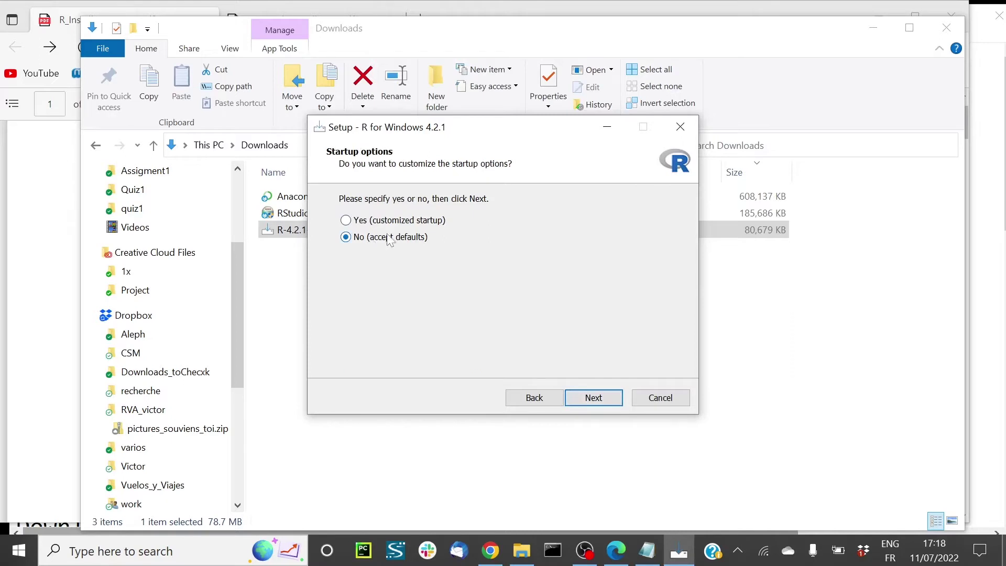
pyautogui.click(595, 399)
pyautogui.click(598, 401)
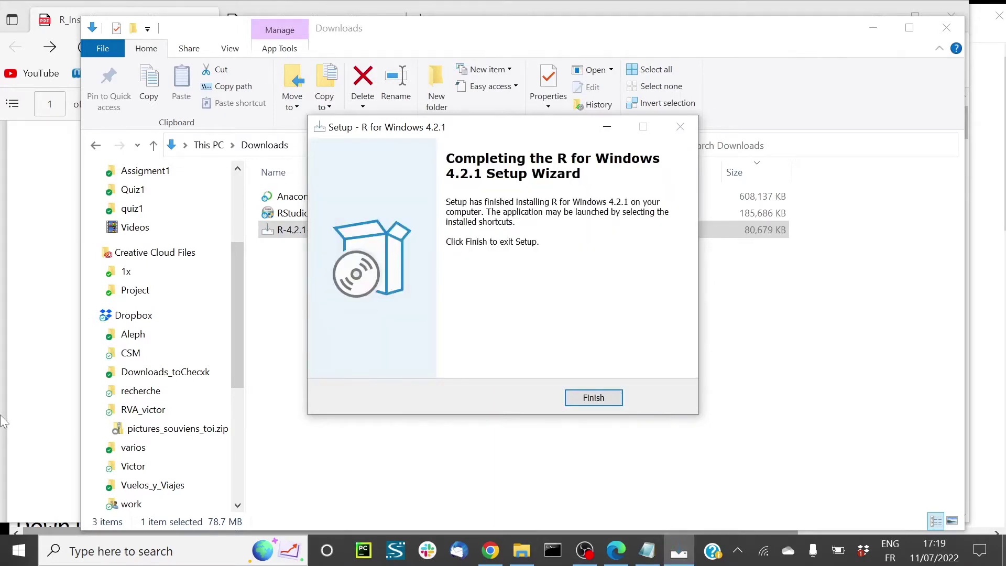
pyautogui.click(591, 398)
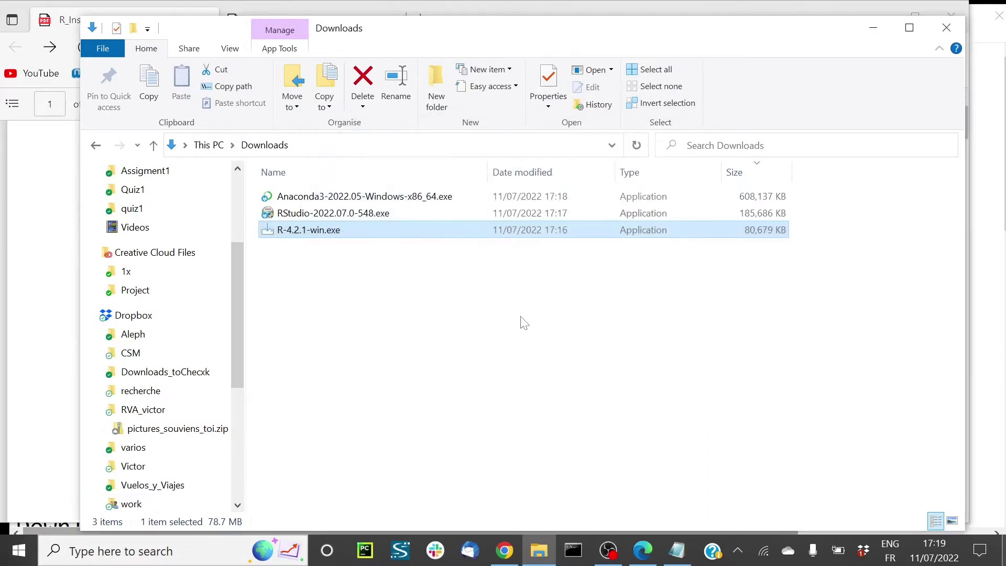
# - Run RStudio-2022.07.0-548.exe, removing its file protection, and install it to C:\Program Files\RStudio with the RStudio Start Menu folder
pyautogui.click(341, 213)
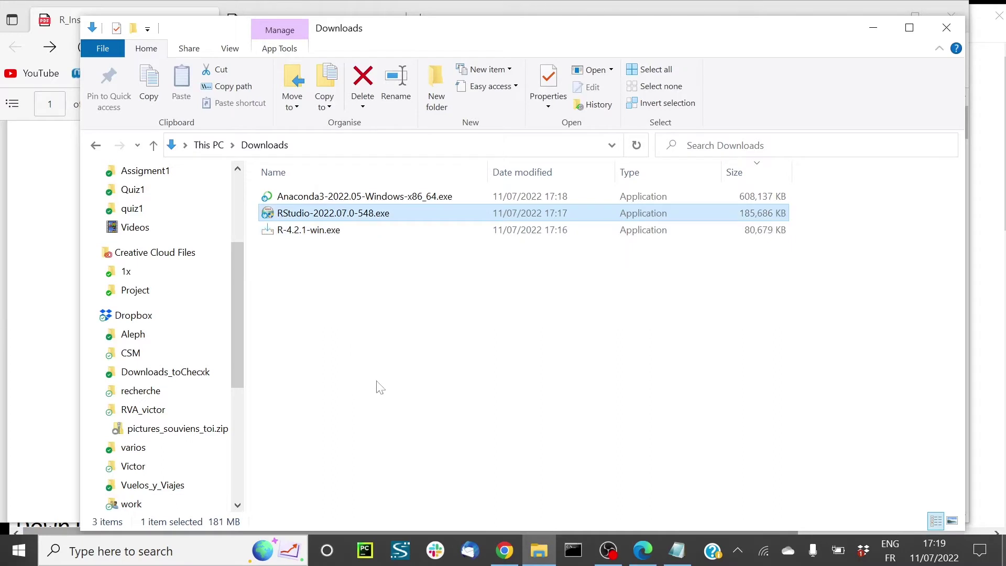
pyautogui.doubleClick(314, 213)
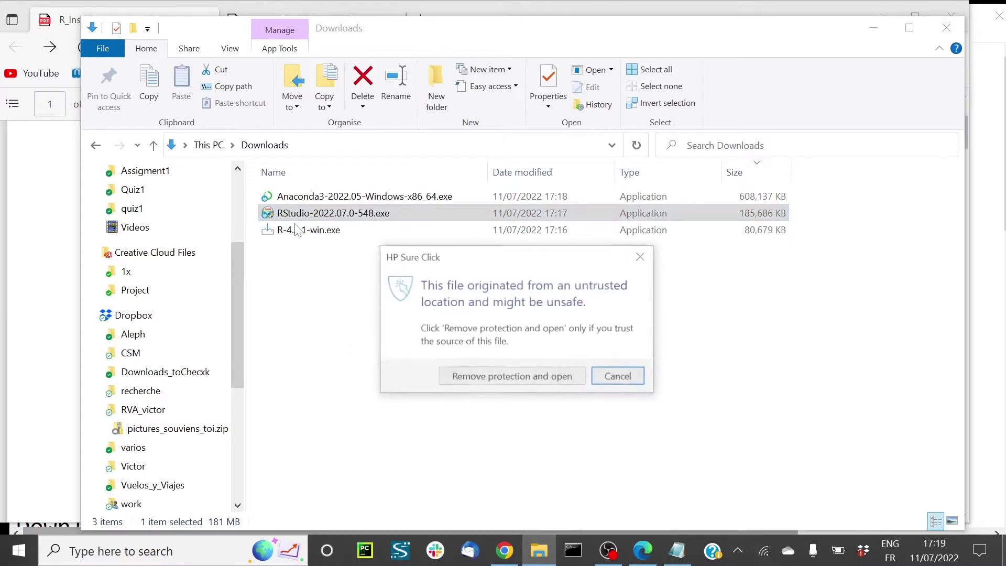
pyautogui.click(537, 378)
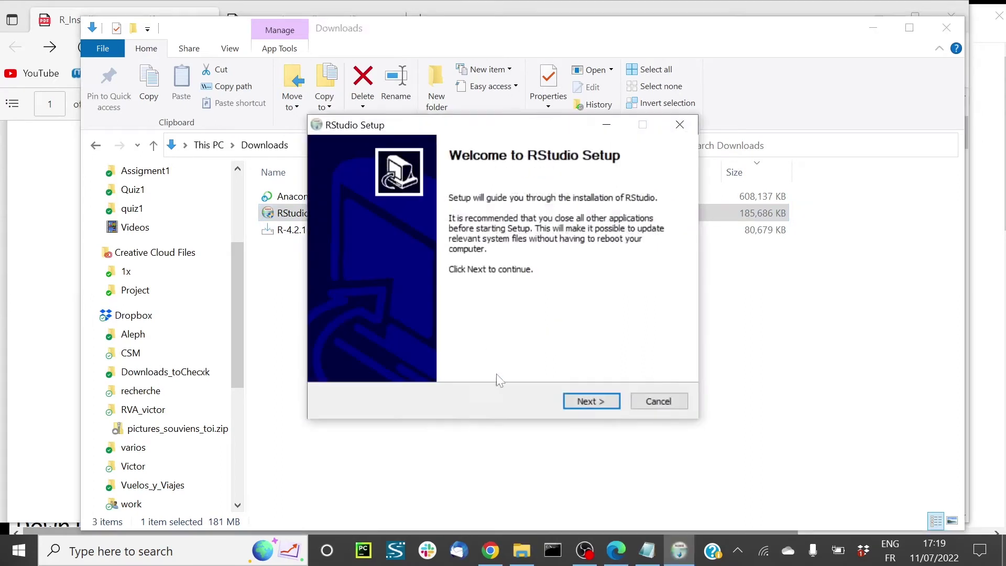
pyautogui.click(582, 400)
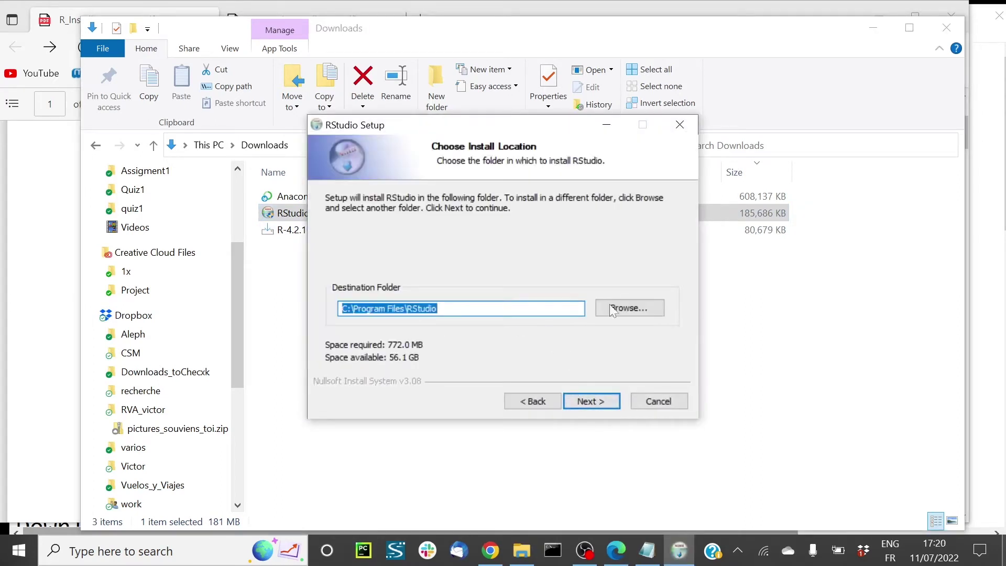
pyautogui.click(601, 404)
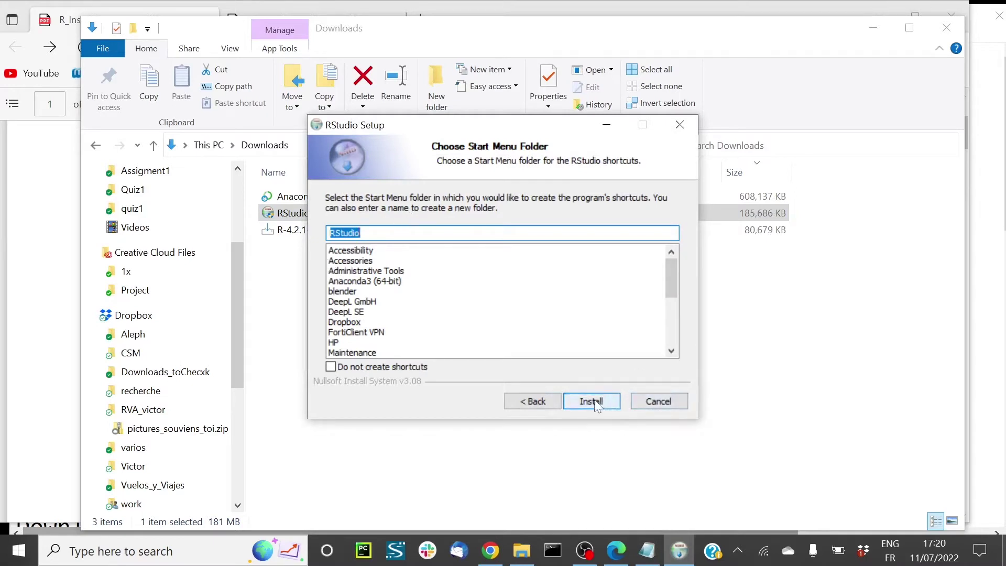
pyautogui.click(608, 402)
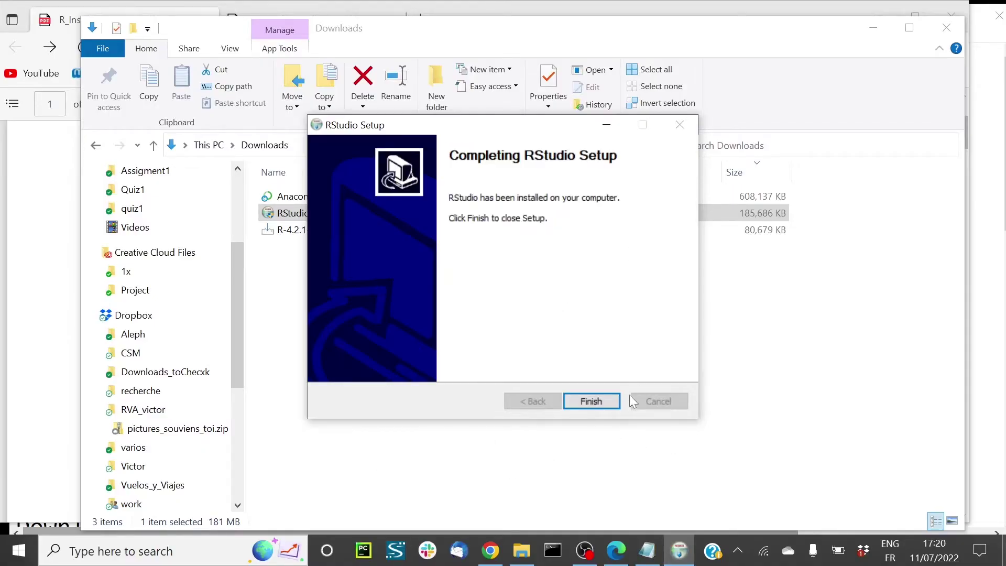
pyautogui.click(601, 405)
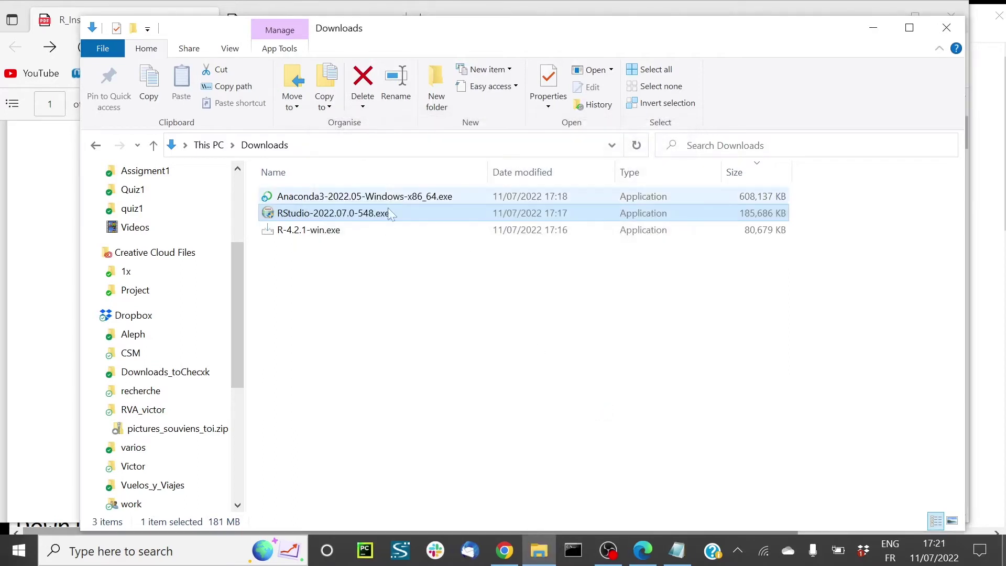
# - Run Anaconda3-2022.05-Windows-x86_64.exe, accept the license and install it for Just Me in the default destination folder
pyautogui.click(371, 195)
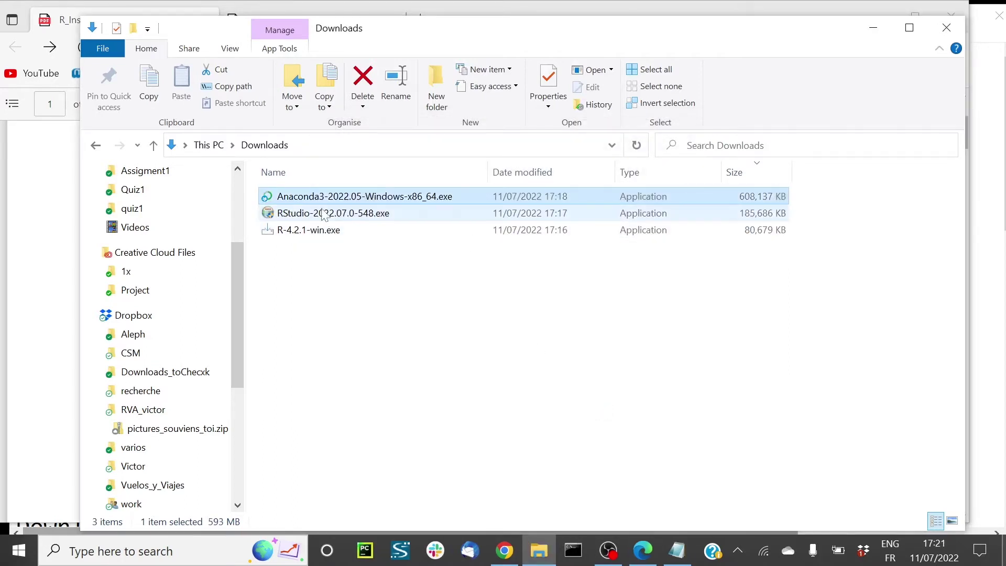
pyautogui.doubleClick(340, 197)
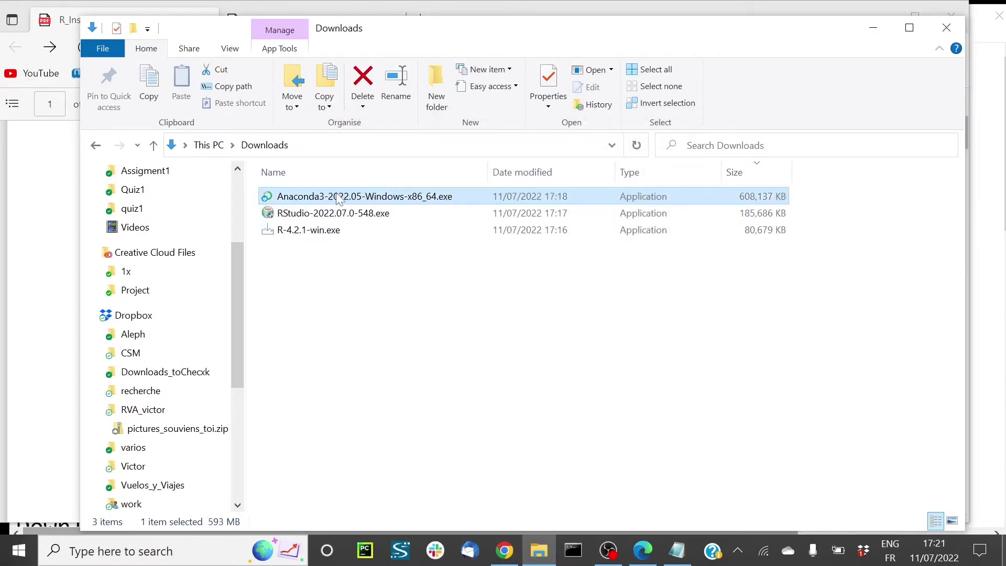
pyautogui.click(499, 379)
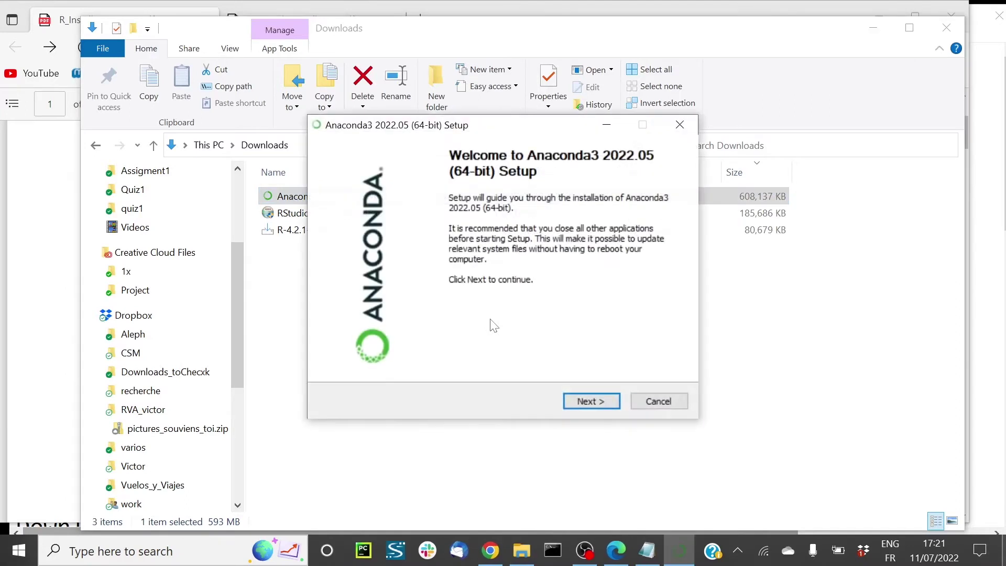
pyautogui.click(593, 401)
pyautogui.click(588, 402)
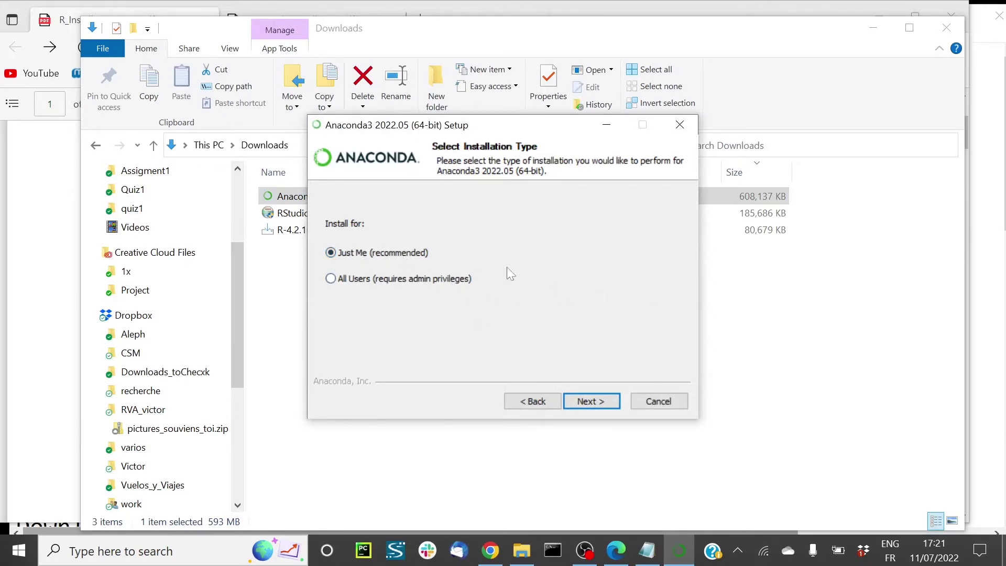
pyautogui.click(597, 401)
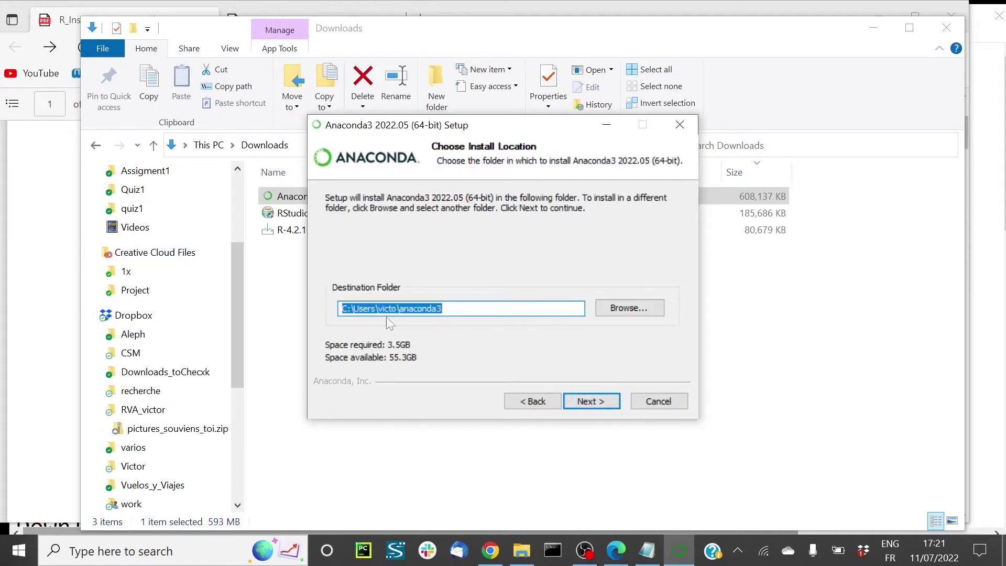
pyautogui.click(598, 400)
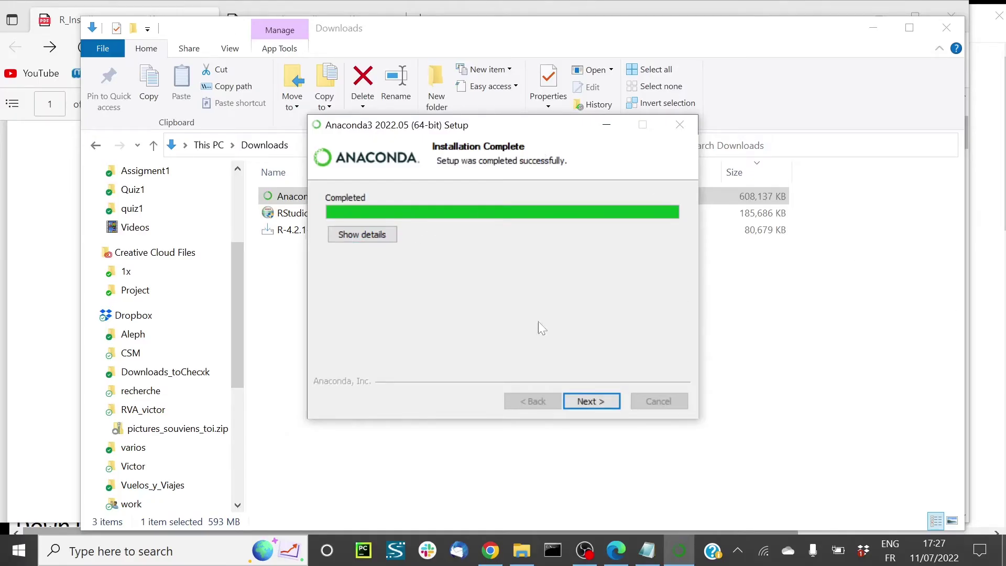
# - Pass the DataSpell information page and finish the Anaconda3 2022.05 setup
pyautogui.click(589, 401)
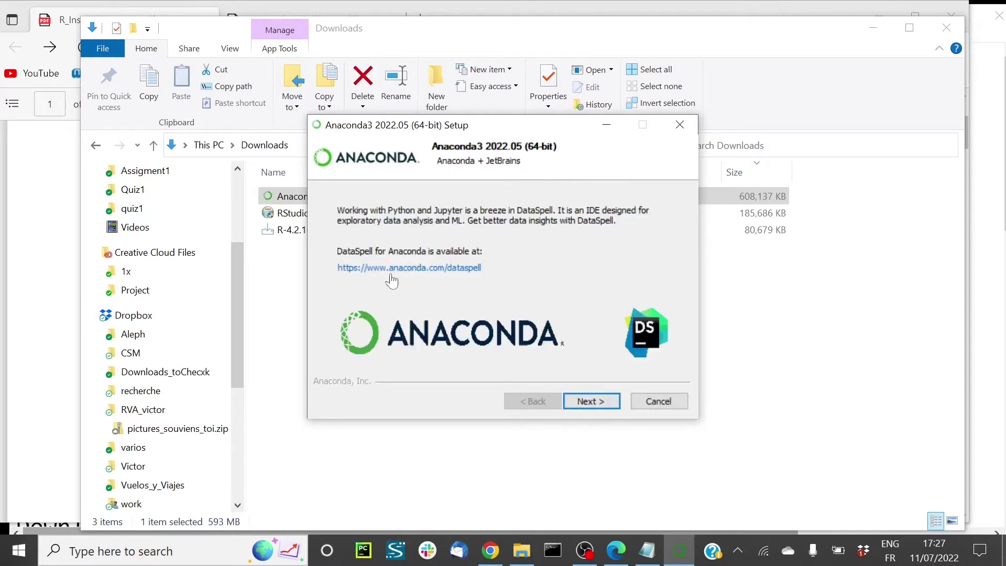
pyautogui.click(591, 402)
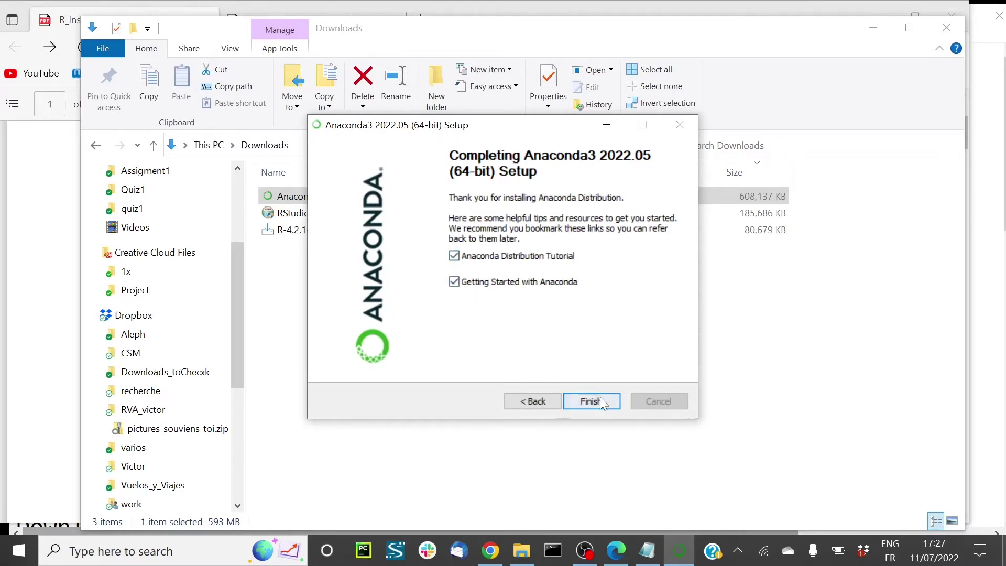
pyautogui.click(580, 397)
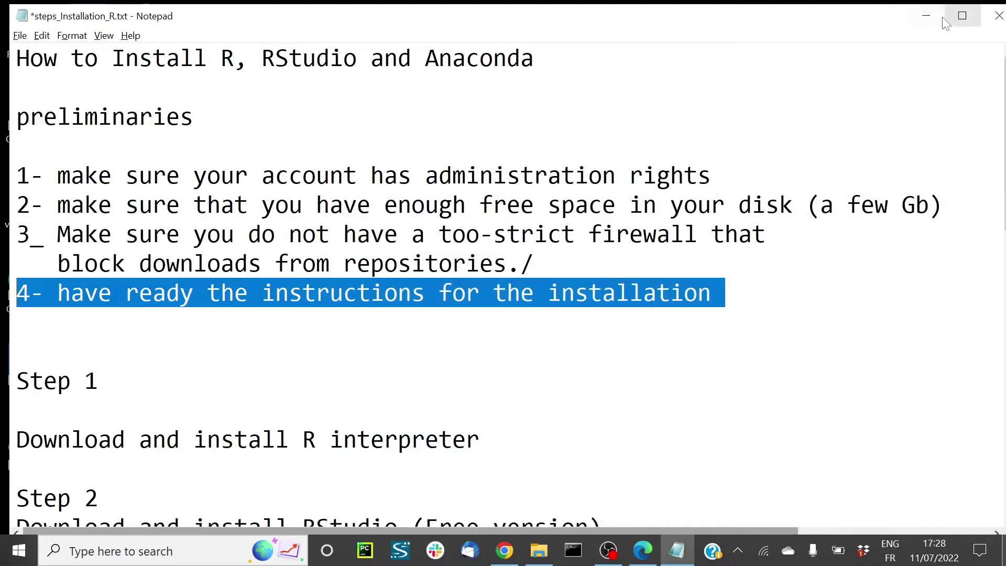
# - Minimize the Notepad instructions, find RStudio through the Windows search and launch it
pyautogui.click(942, 11)
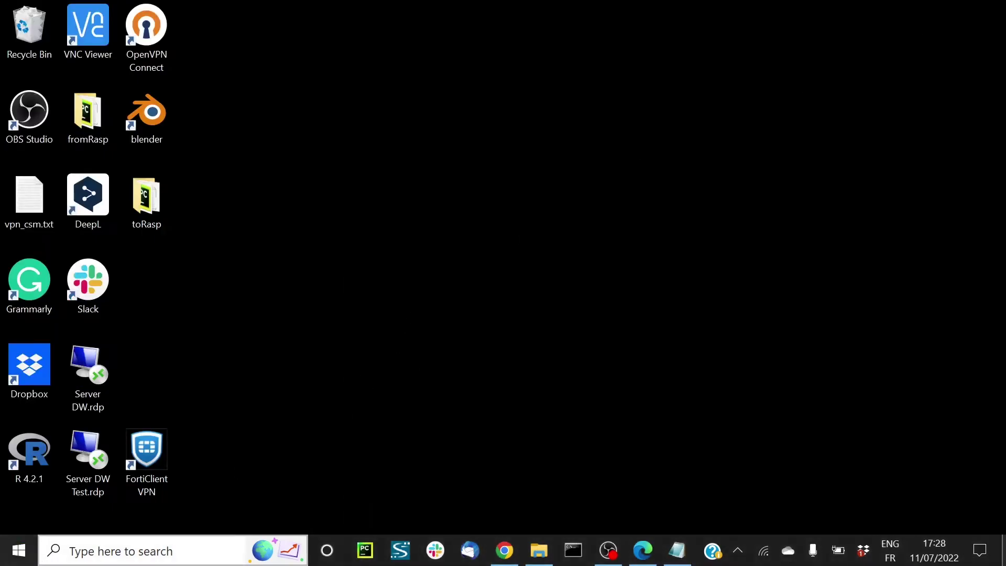
pyautogui.click(156, 559)
pyautogui.write('rsu')
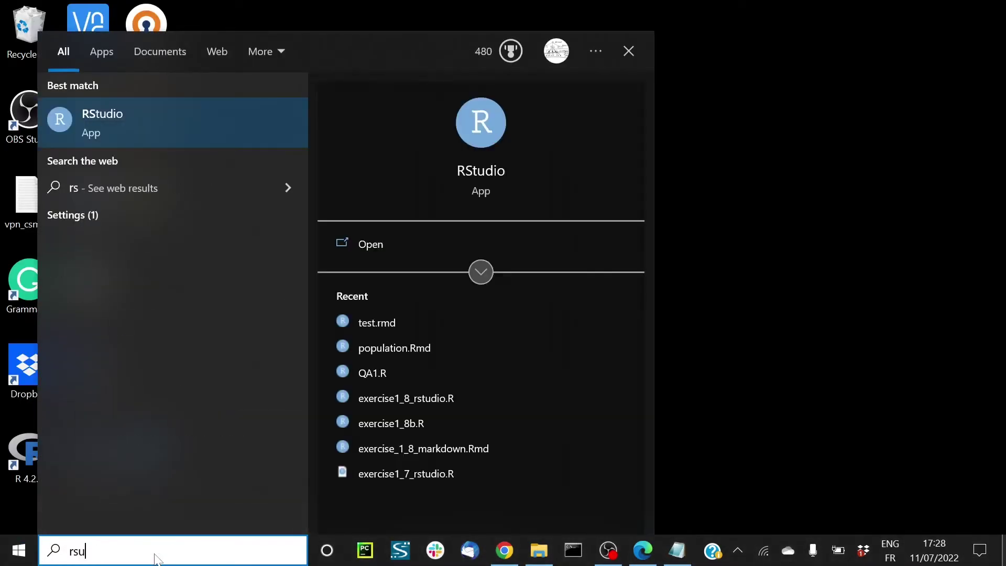
pyautogui.press('BackSpace')
pyautogui.press('BackSpace')
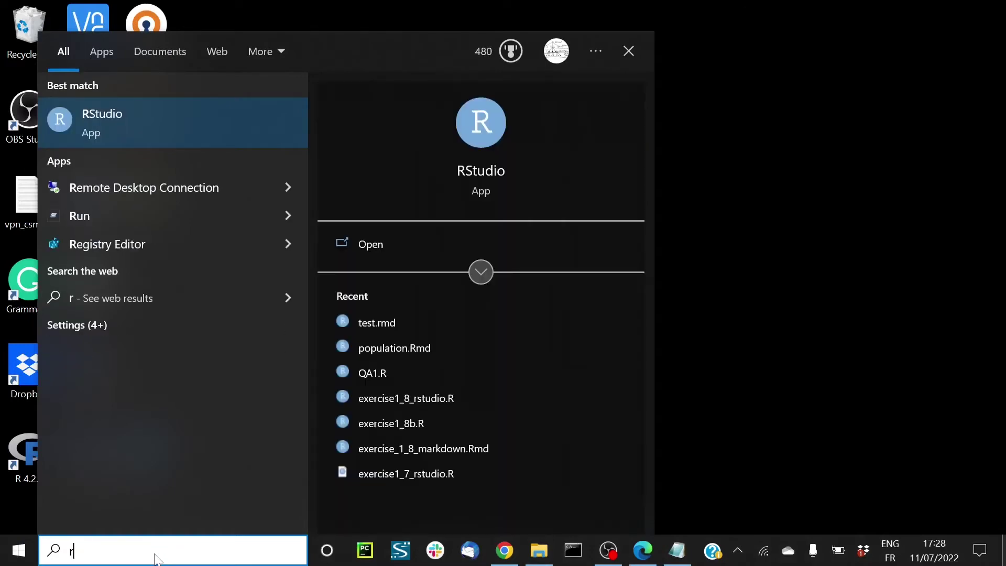
pyautogui.click(113, 115)
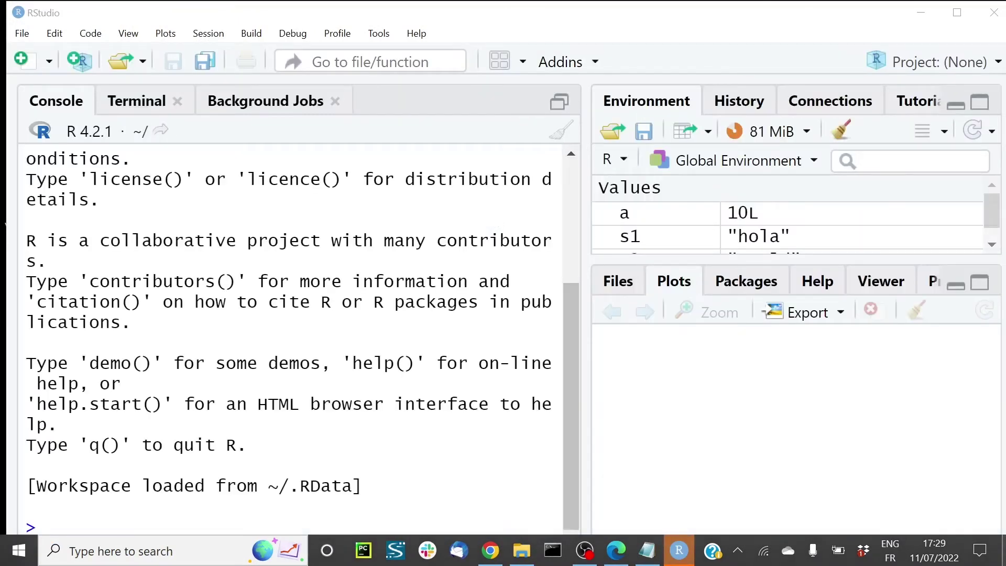
pyautogui.doubleClick(360, 486)
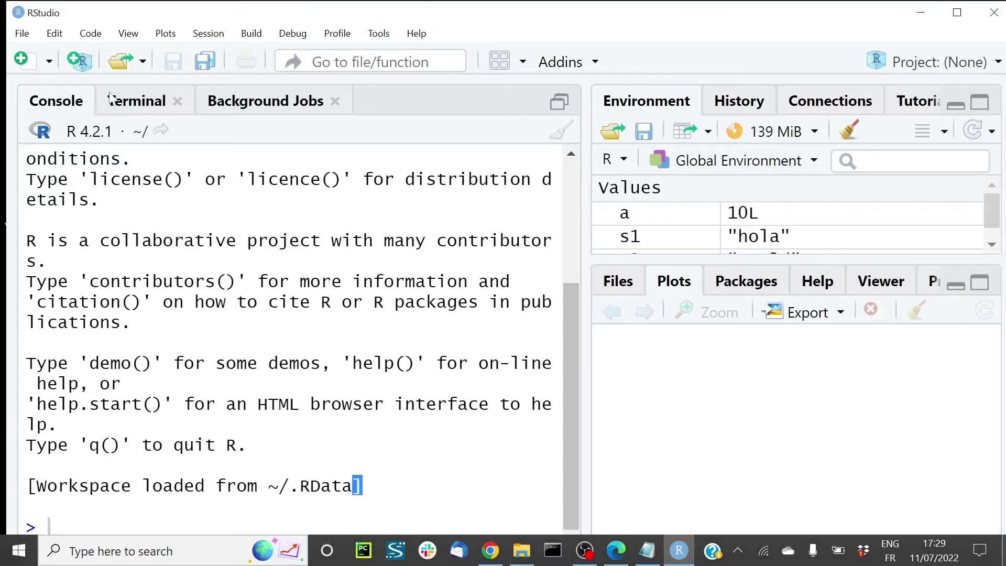
# - Create a new R script and enlarge the console pane beneath it
pyautogui.click(22, 33)
pyautogui.moveTo(110, 55)
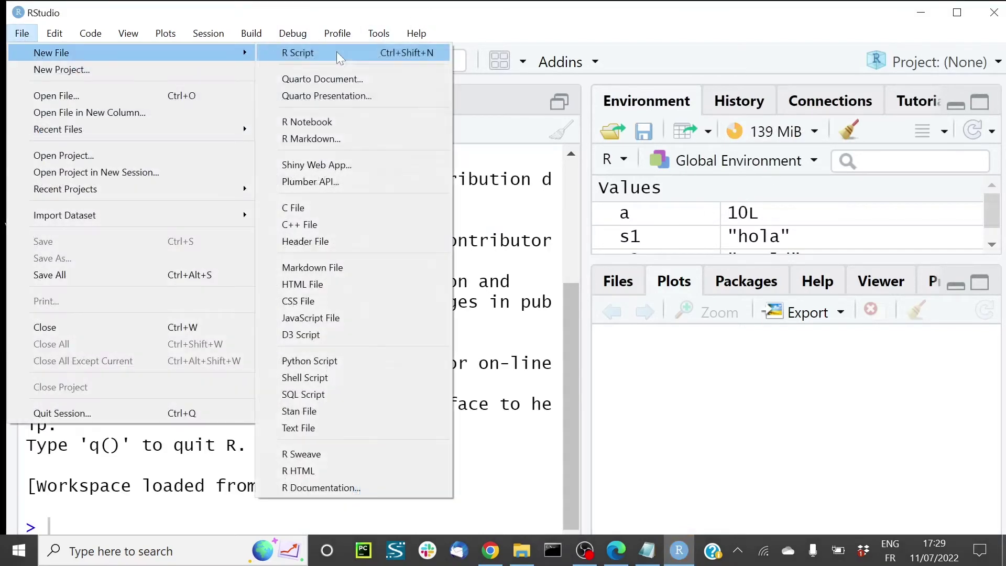
pyautogui.click(337, 54)
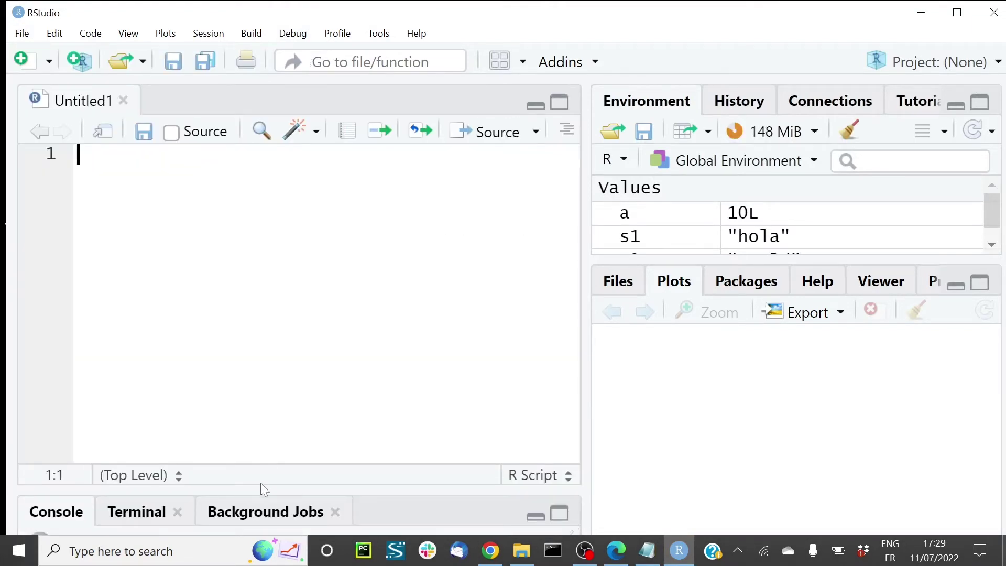
pyautogui.moveTo(261, 491); pyautogui.dragTo(301, 371)
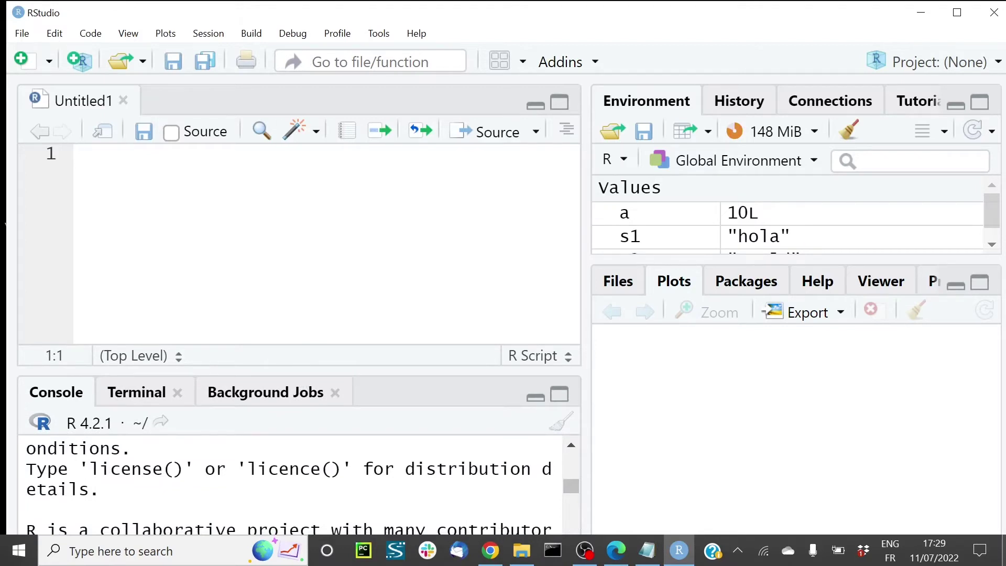
# - Enter 2 + 2 on line 1 of the new script and source the script
pyautogui.write('2 + 2')
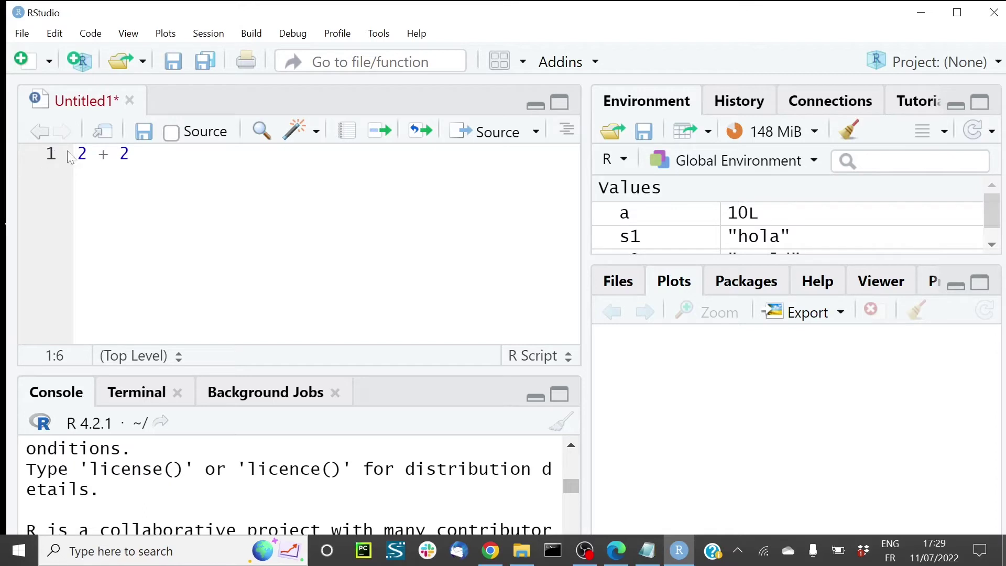
pyautogui.click(494, 133)
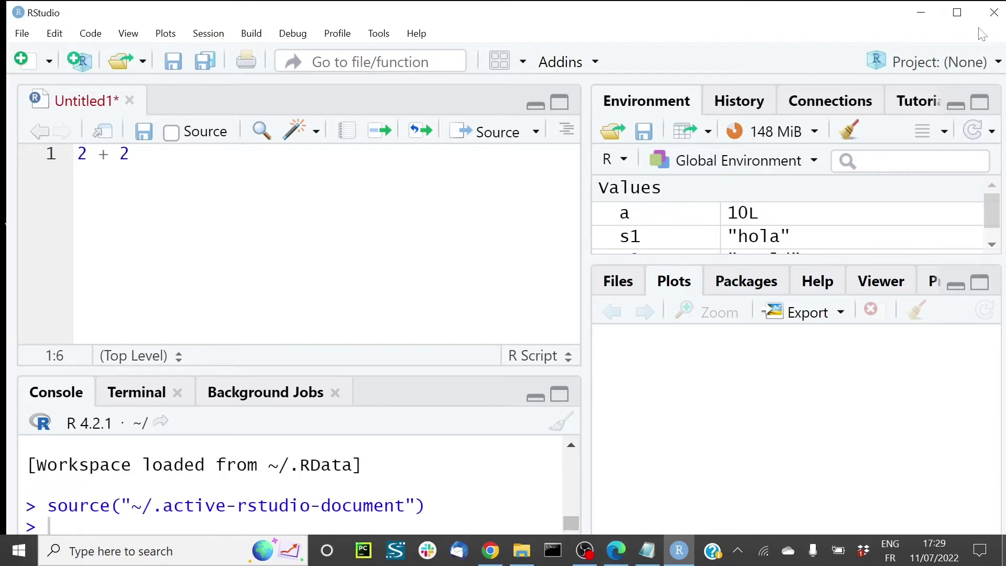
# - Maximize the RStudio window, wrap line 1 of the script as print(2 + 2) and source the script
pyautogui.click(956, 12)
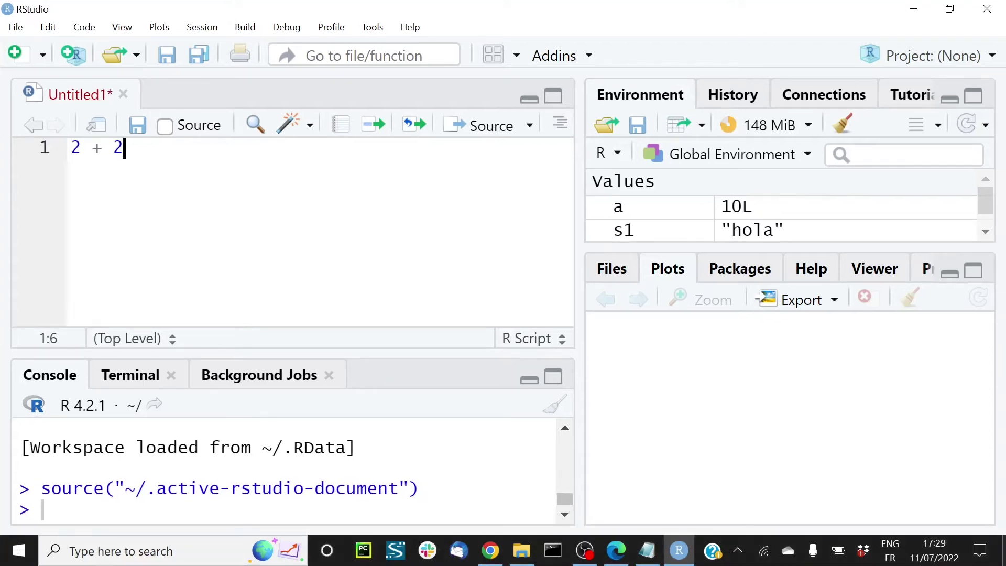
pyautogui.press('Home')
pyautogui.write('print(')
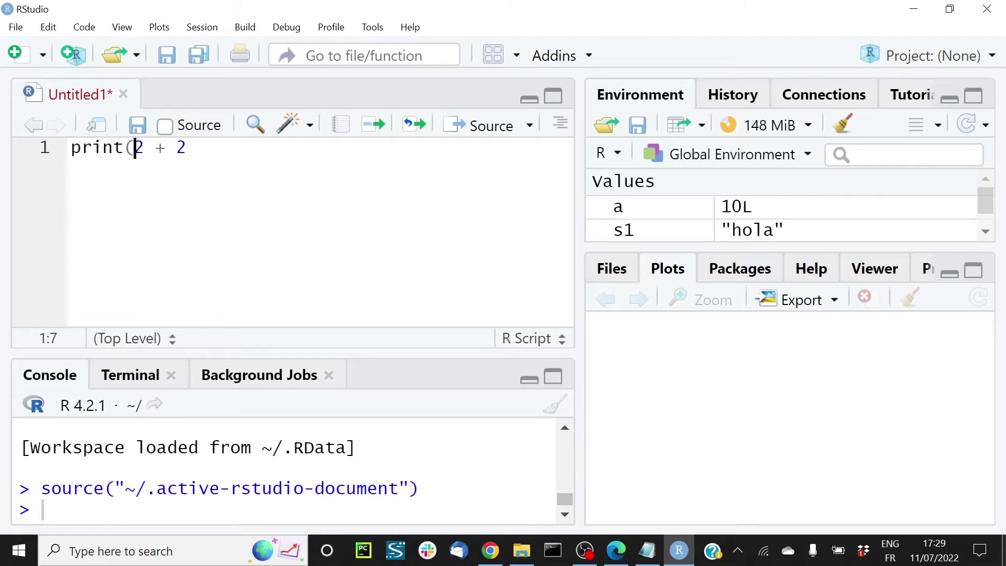
pyautogui.press('End')
pyautogui.write(')')
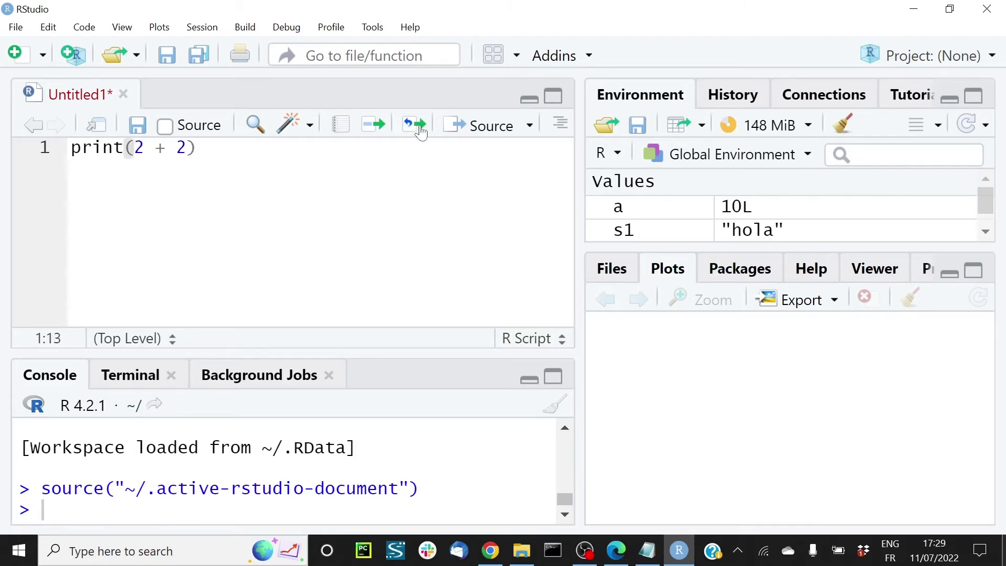
pyautogui.click(487, 126)
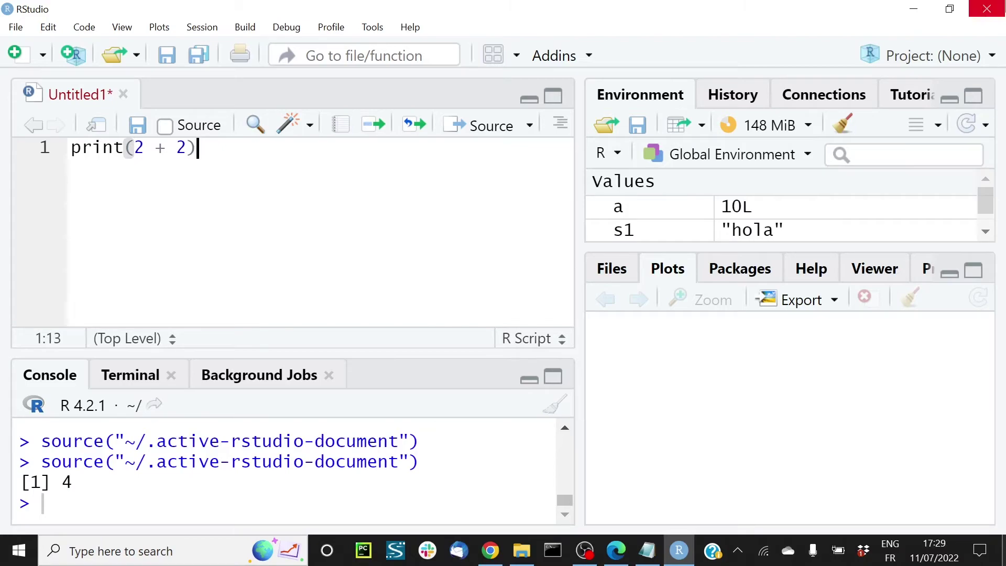
# - Close RStudio, find Anaconda Navigator (anaconda3) through the Windows search and launch it
pyautogui.click(993, 12)
pyautogui.click(124, 545)
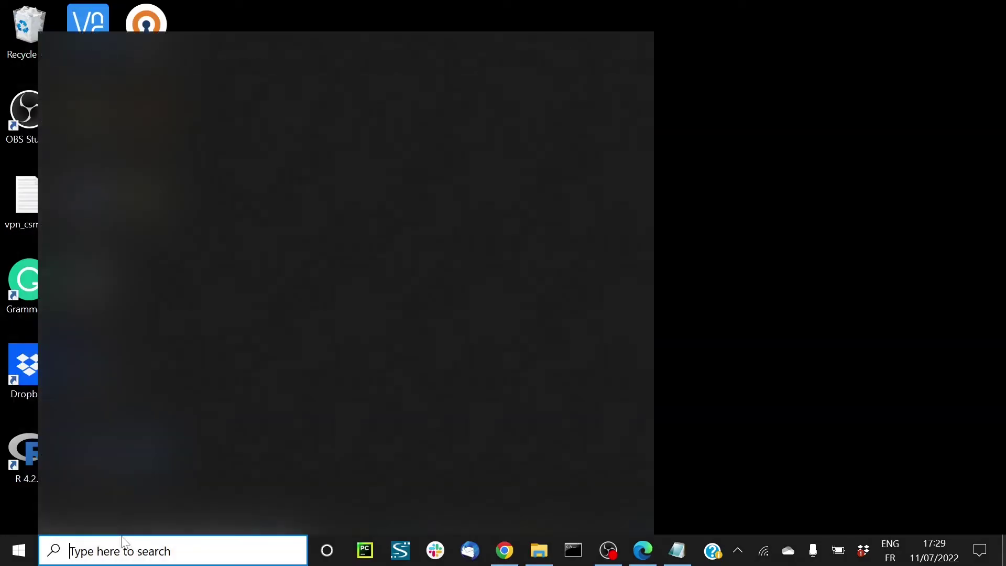
pyautogui.write('ana')
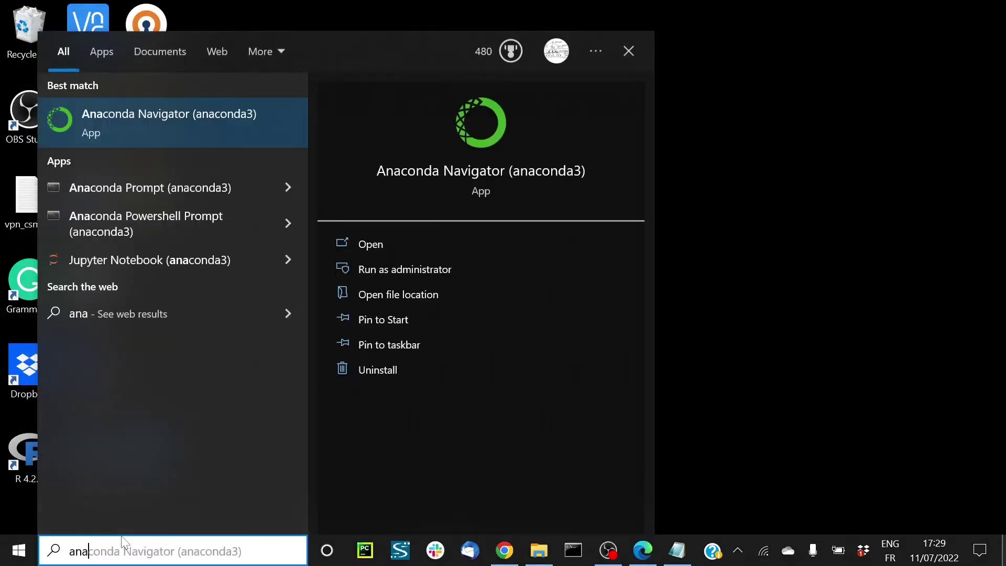
pyautogui.write('con')
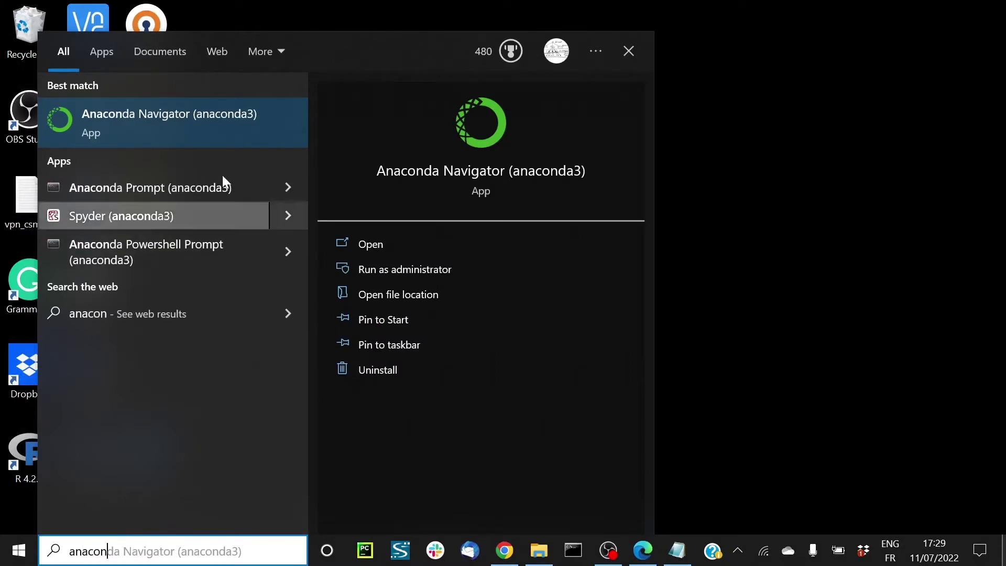
pyautogui.click(129, 104)
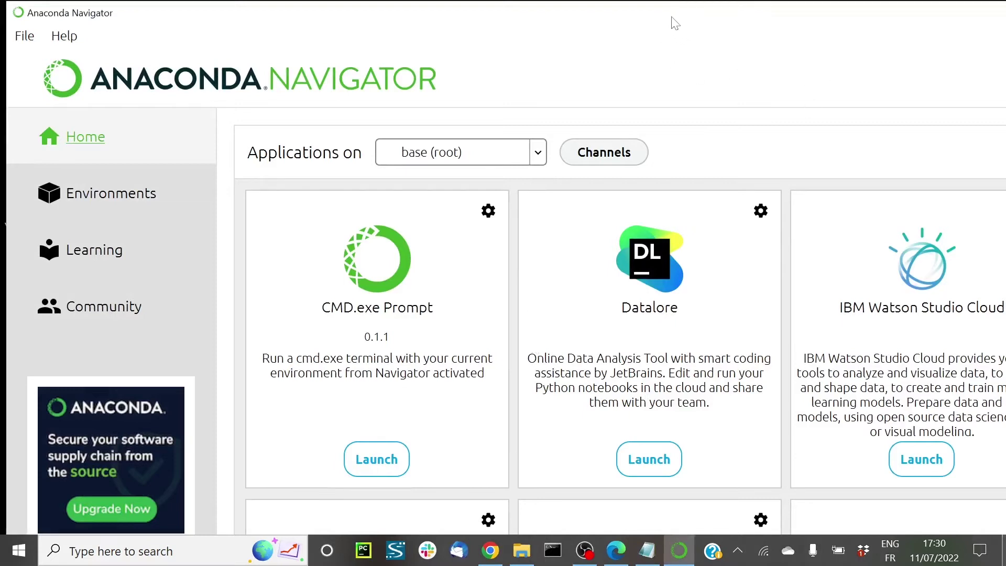
# - Look through the applications offered for the base (root) environment
pyautogui.scroll(-10, 676, 359)
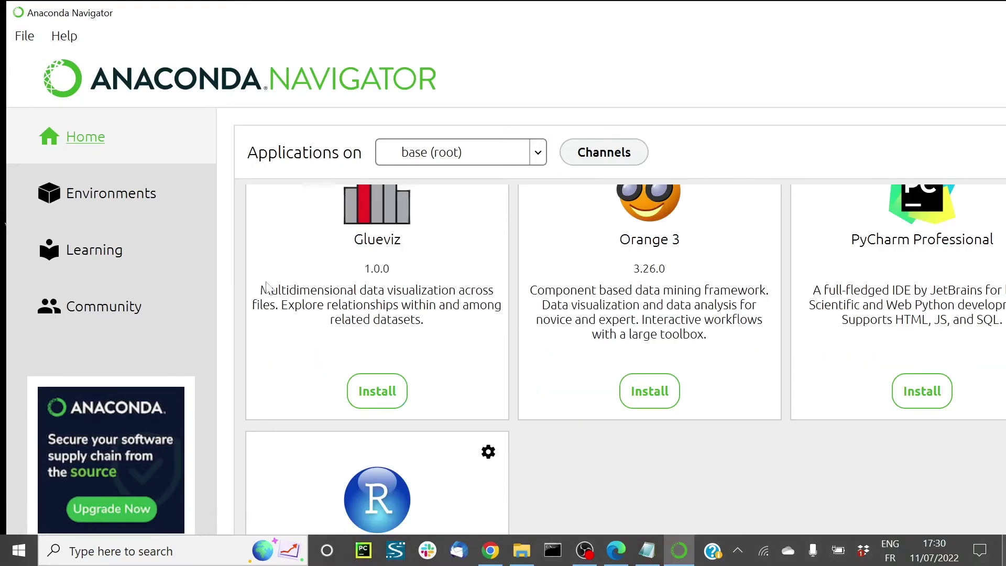
pyautogui.scroll(10, 623, 384)
pyautogui.scroll(-10, 741, 389)
pyautogui.scroll(10, 745, 387)
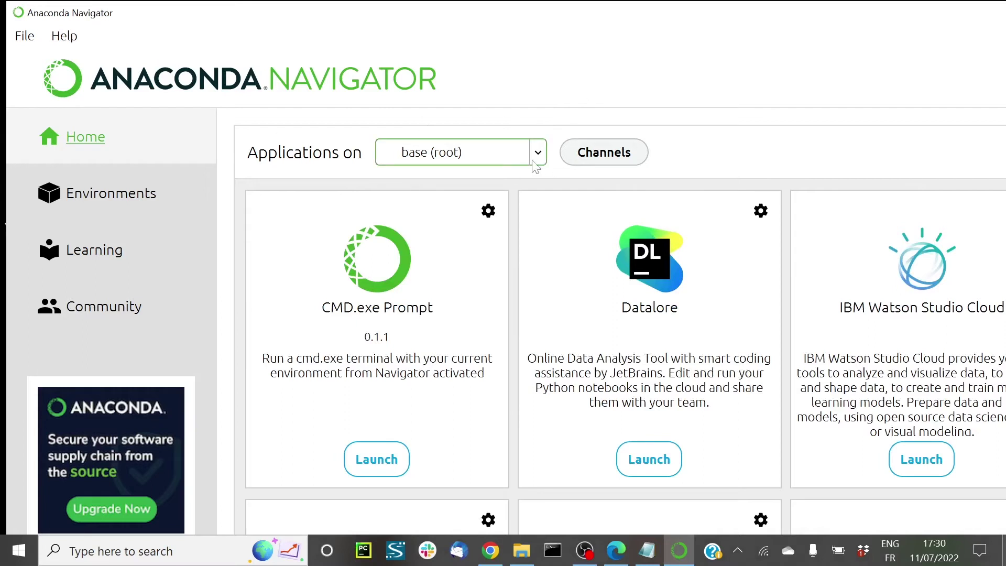
# - Create a new Anaconda environment named R with the Python 3.9.12 and R 3.6.1 packages
pyautogui.click(101, 202)
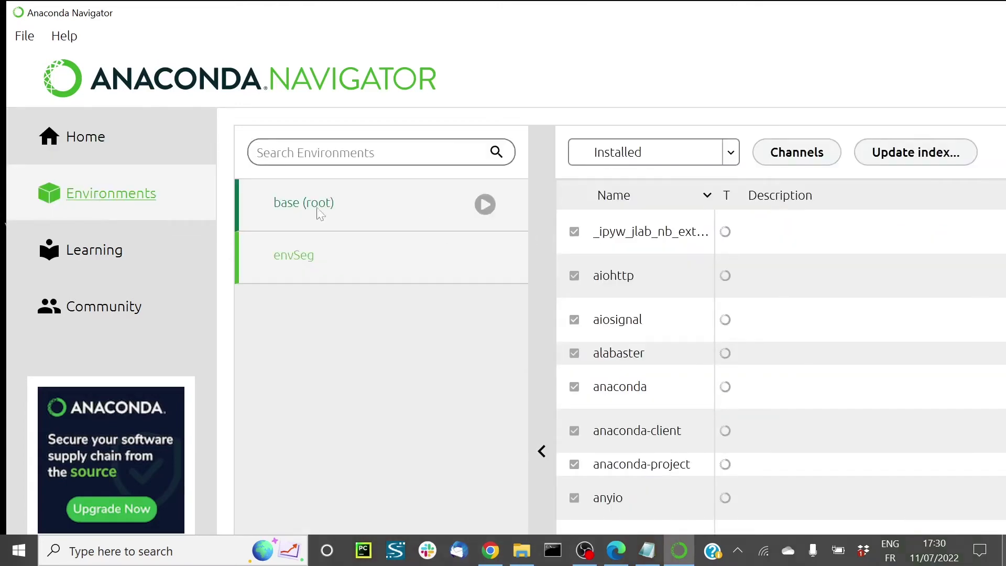
pyautogui.click(339, 211)
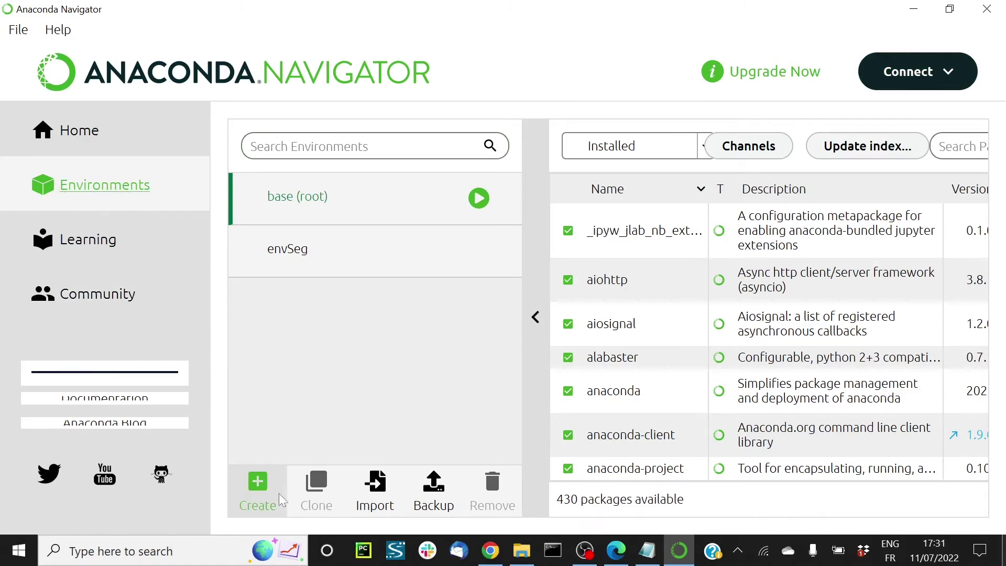
pyautogui.click(262, 484)
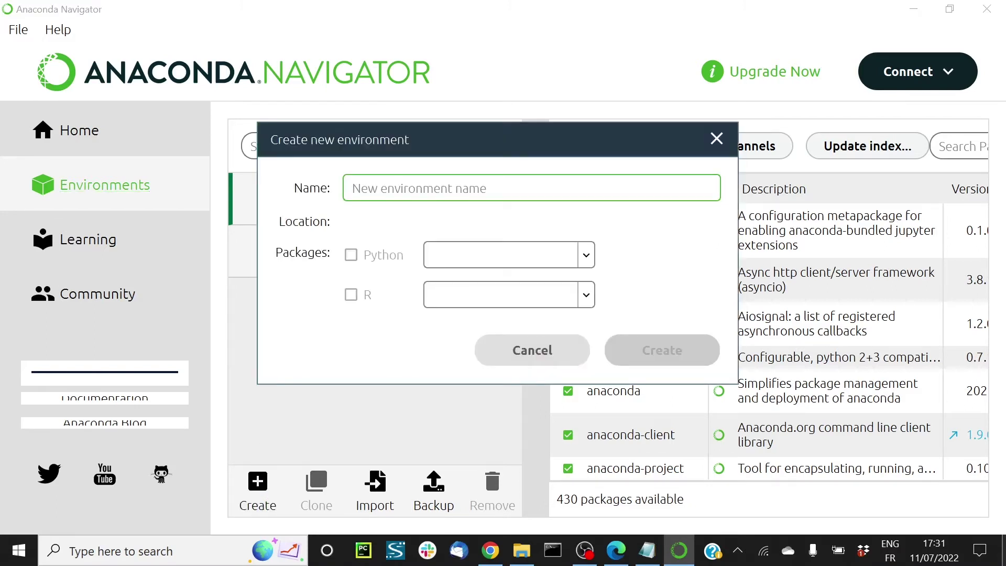
pyautogui.write('R')
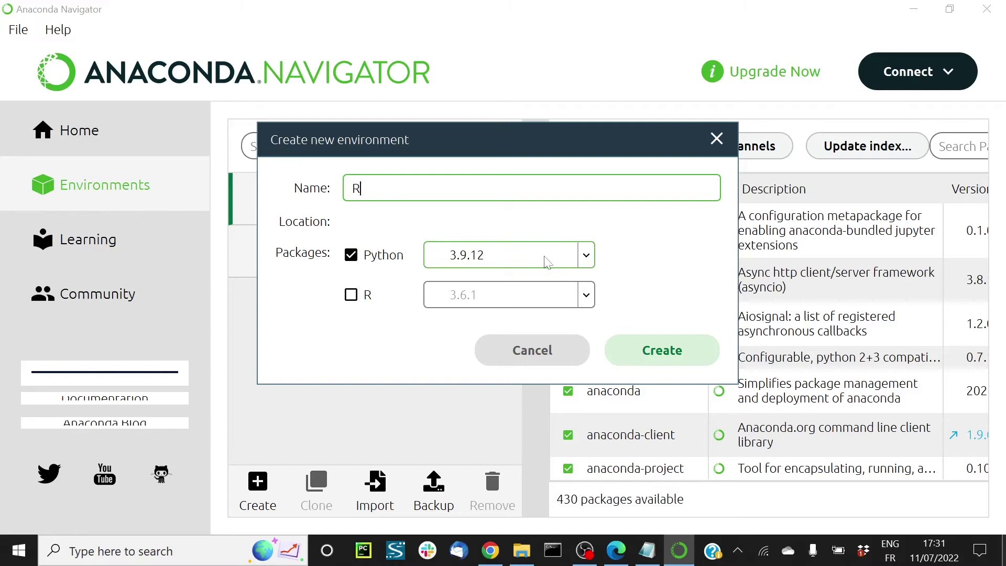
pyautogui.click(352, 298)
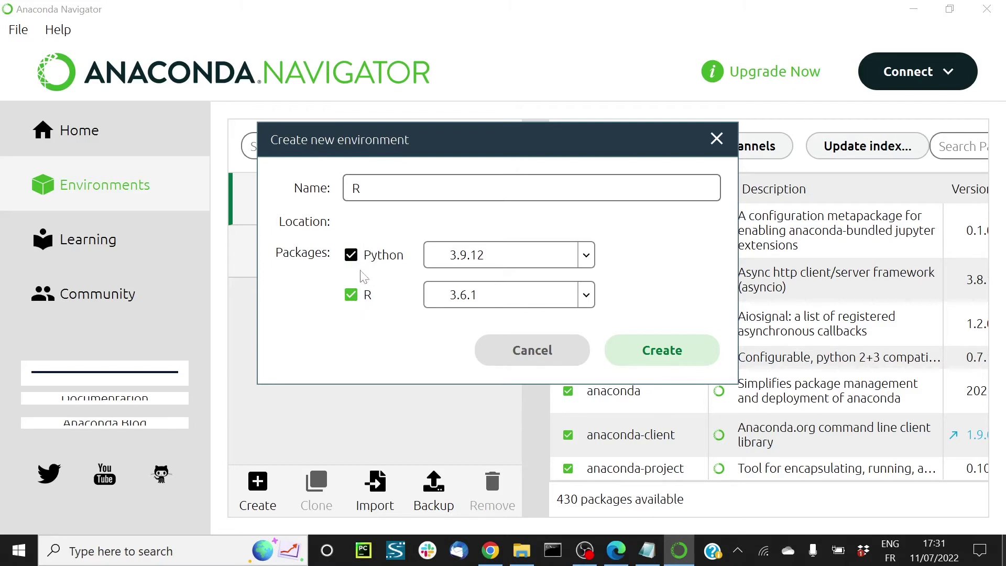
pyautogui.click(351, 255)
pyautogui.click(351, 255)
pyautogui.click(705, 309)
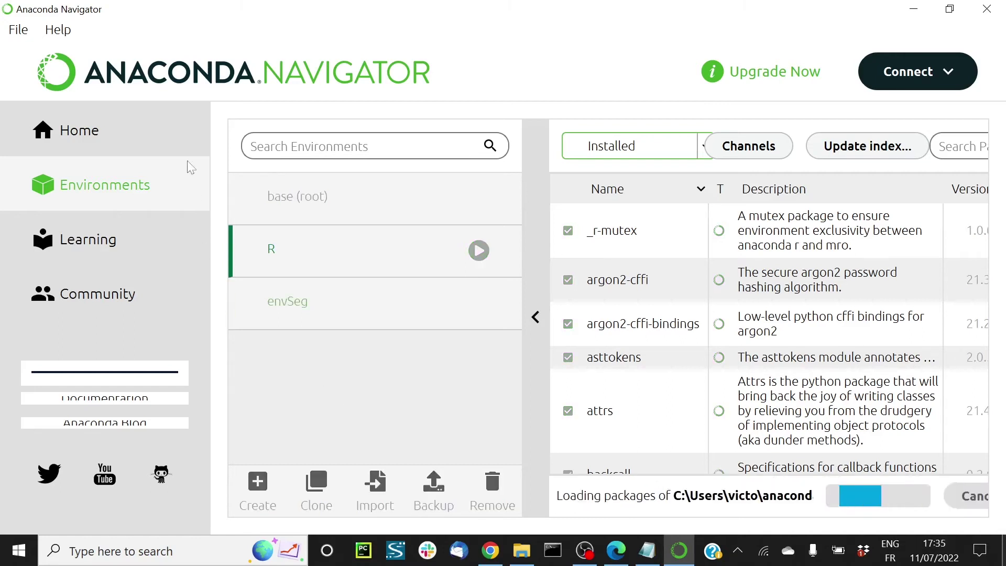
# - Show the applications for the R environment and launch Jupyter Notebook from it
pyautogui.click(111, 130)
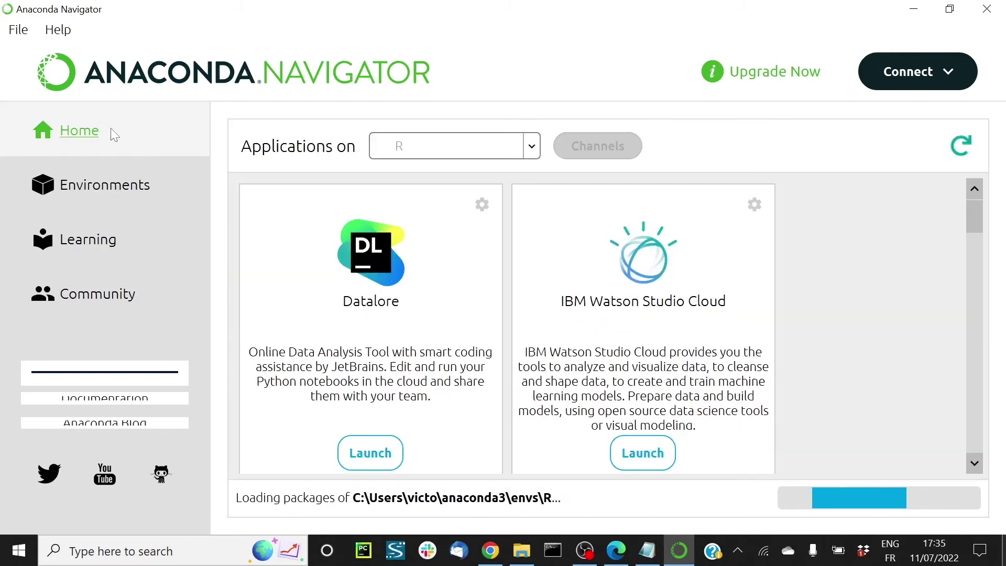
pyautogui.click(532, 150)
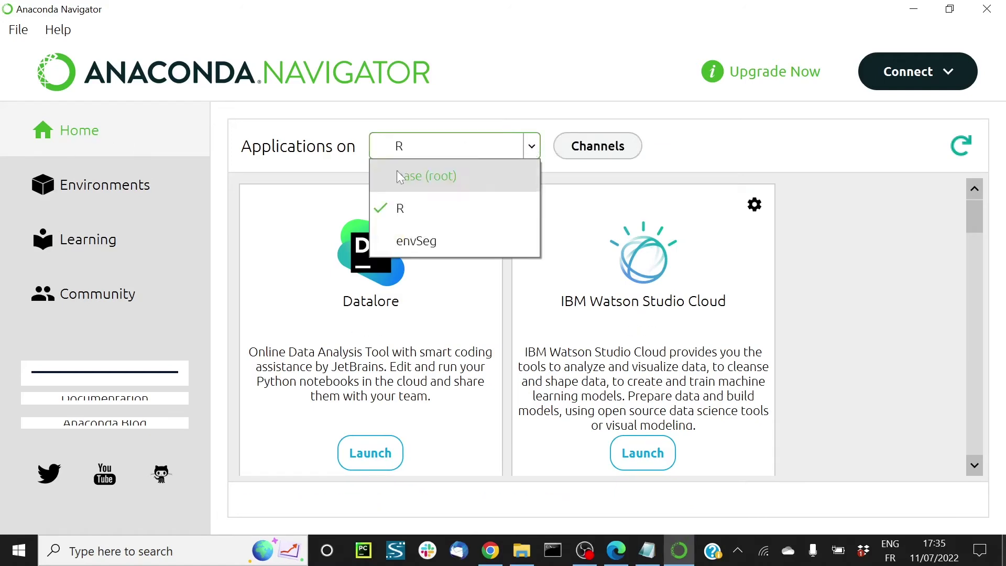
pyautogui.click(403, 209)
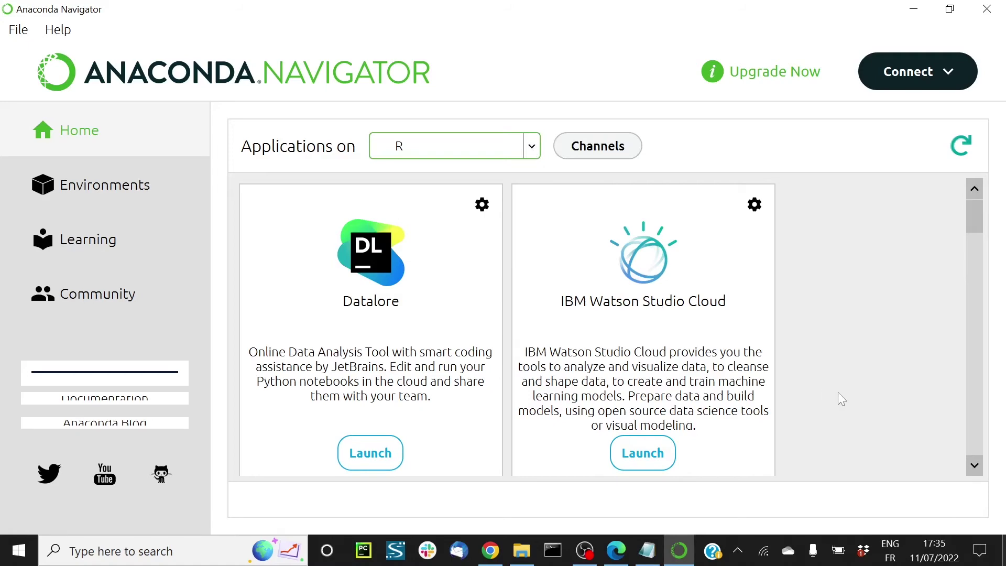
pyautogui.scroll(-5, 841, 356)
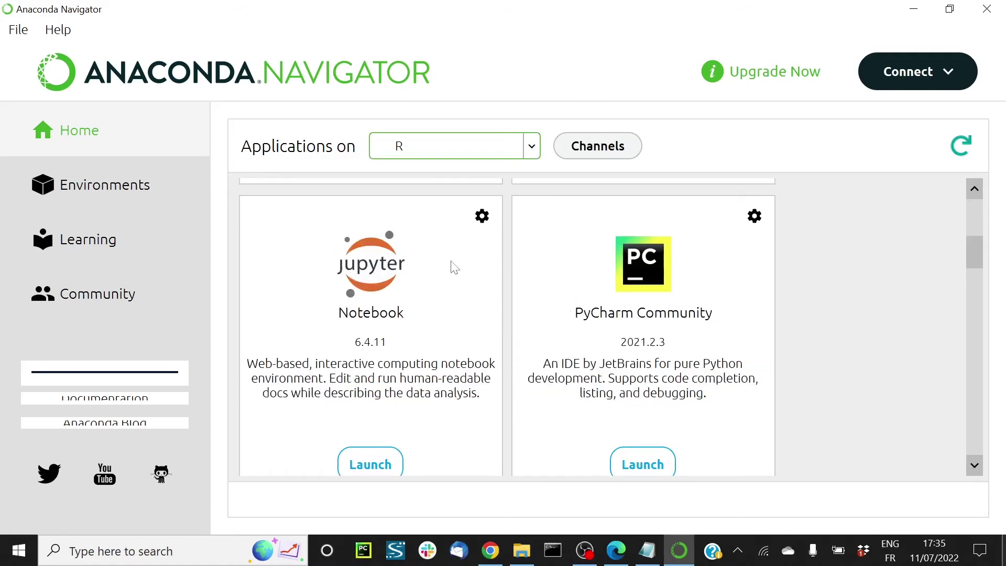
pyautogui.moveTo(970, 254)
pyautogui.mouseDown()
pyautogui.moveTo(975, 289)
pyautogui.moveTo(979, 256)
pyautogui.mouseUp()
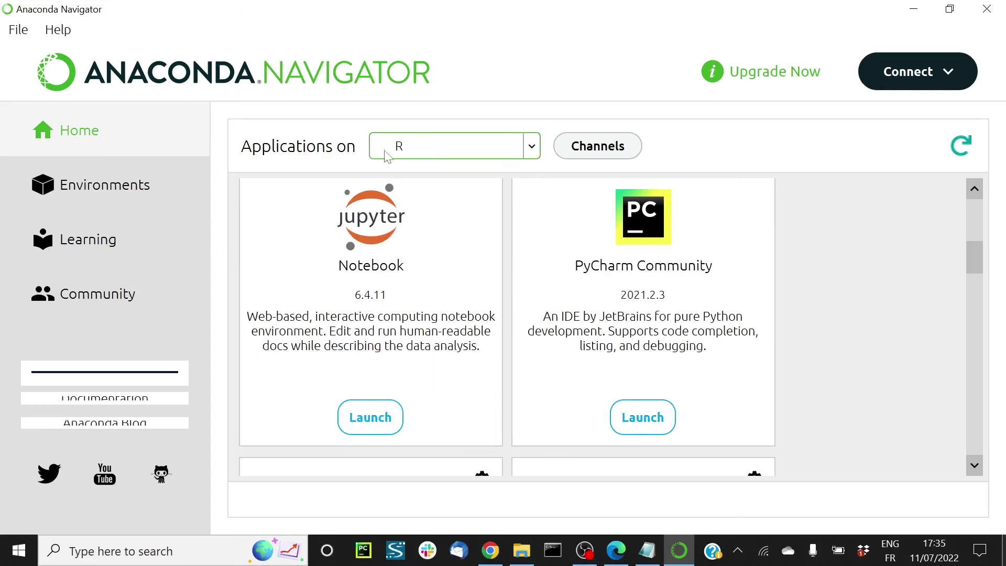
pyautogui.click(369, 417)
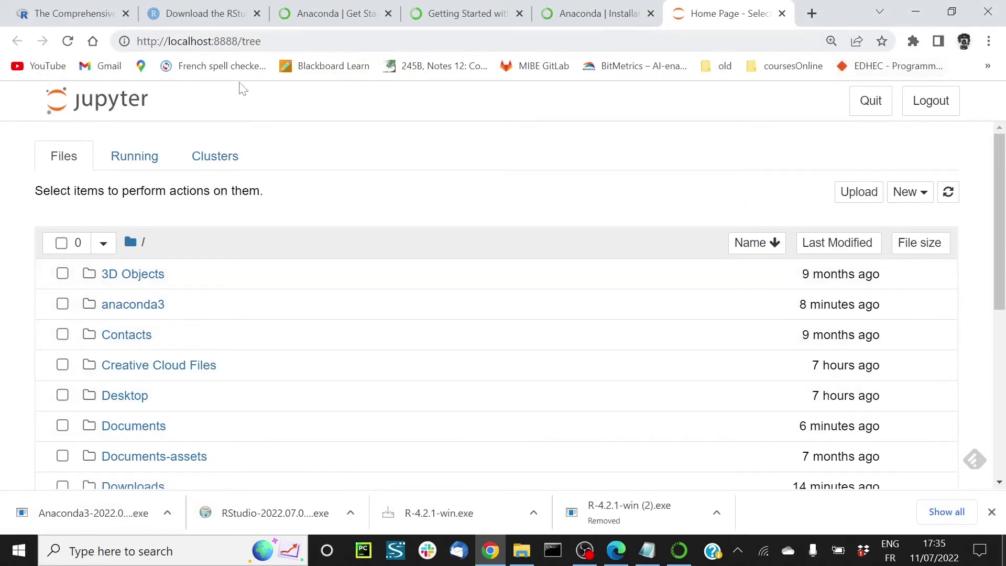
# - Go to the Desktop/DataScienceR folder in Jupyter and create a new R notebook there
pyautogui.scroll(-1, 21, 256)
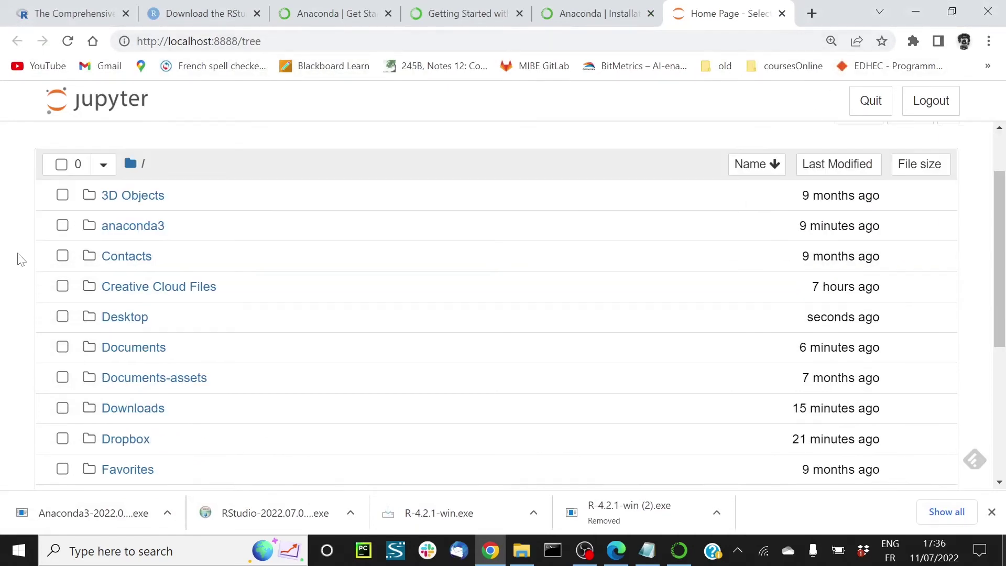
pyautogui.click(131, 317)
pyautogui.click(164, 226)
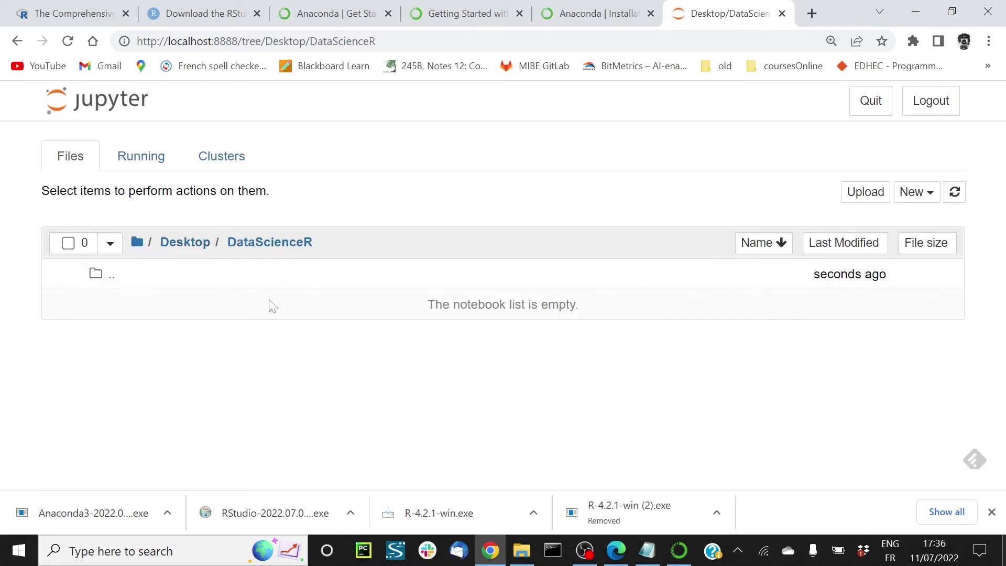
pyautogui.click(929, 198)
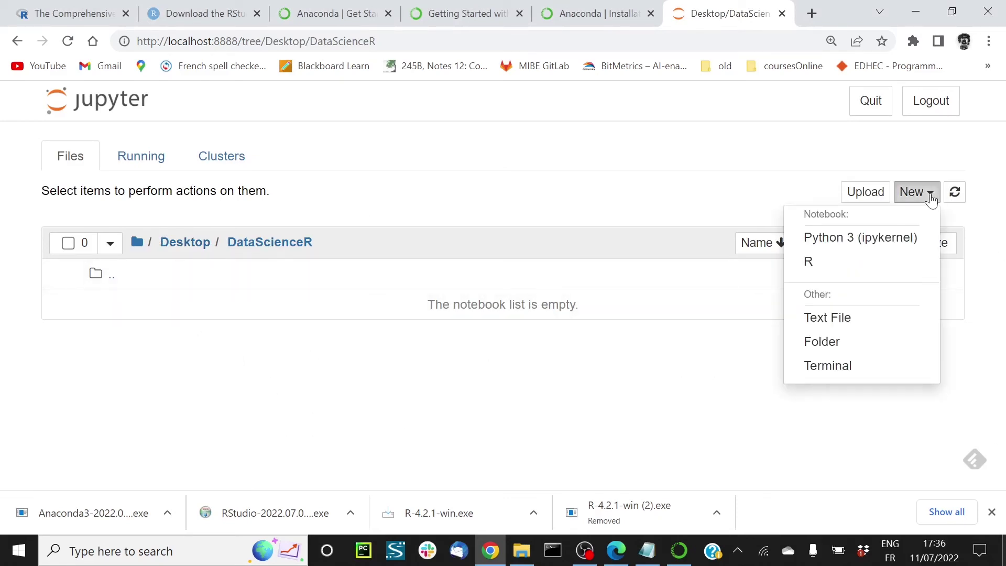
pyautogui.click(821, 263)
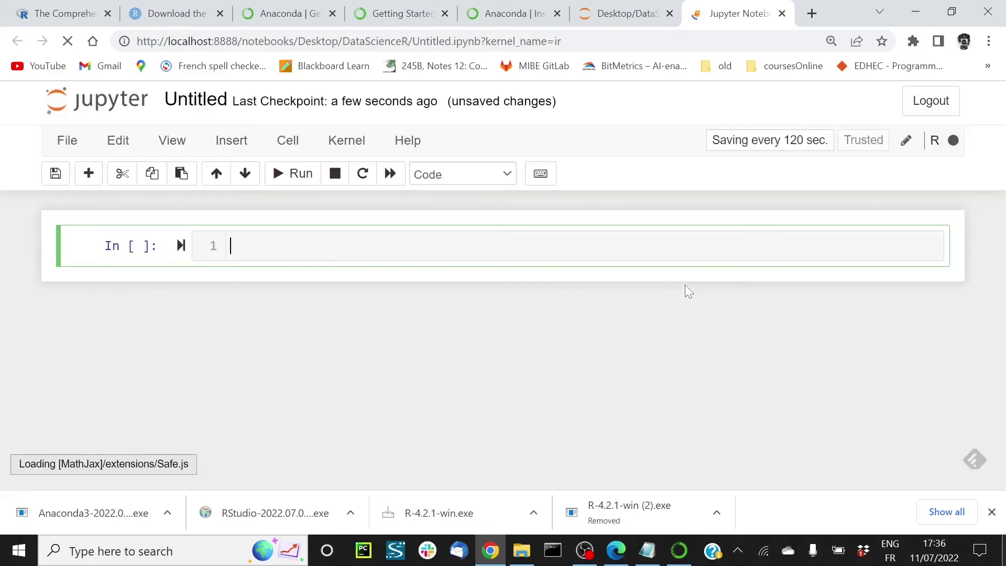
# - Rename the untitled notebook as myfirstNotebook
pyautogui.click(88, 245)
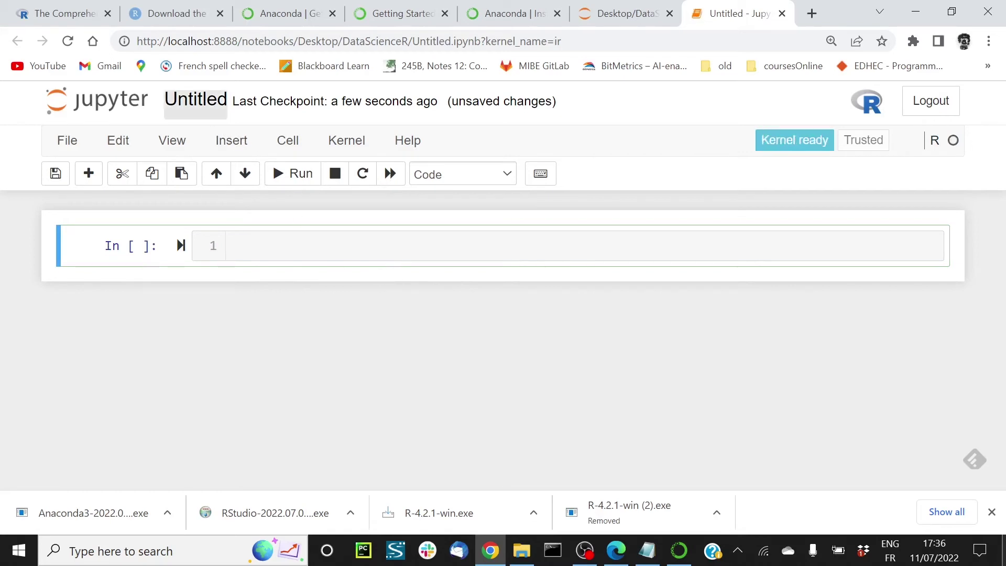
pyautogui.click(207, 102)
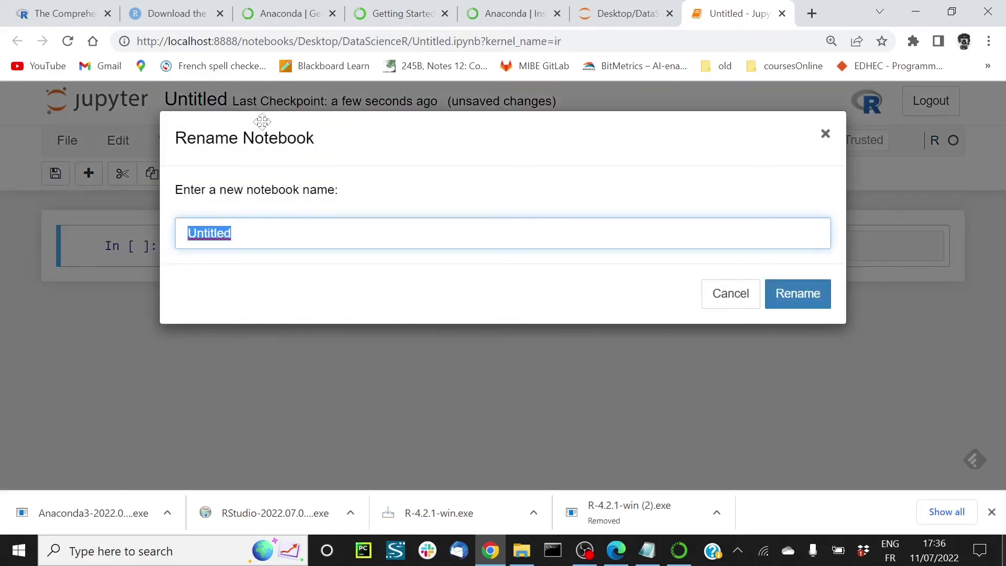
pyautogui.write('myfist')
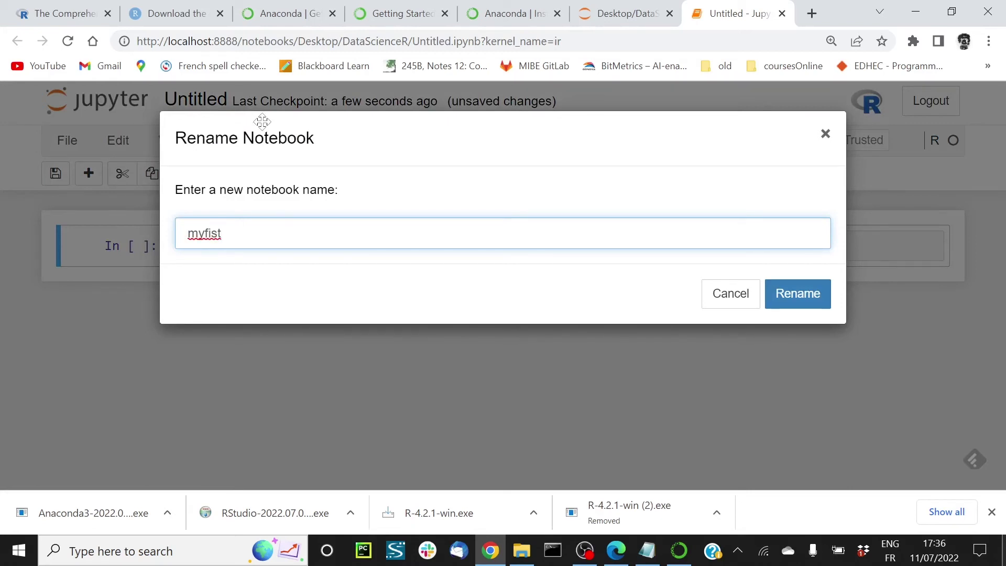
pyautogui.press('BackSpace')
pyautogui.press('BackSpace')
pyautogui.write('rstNotebook')
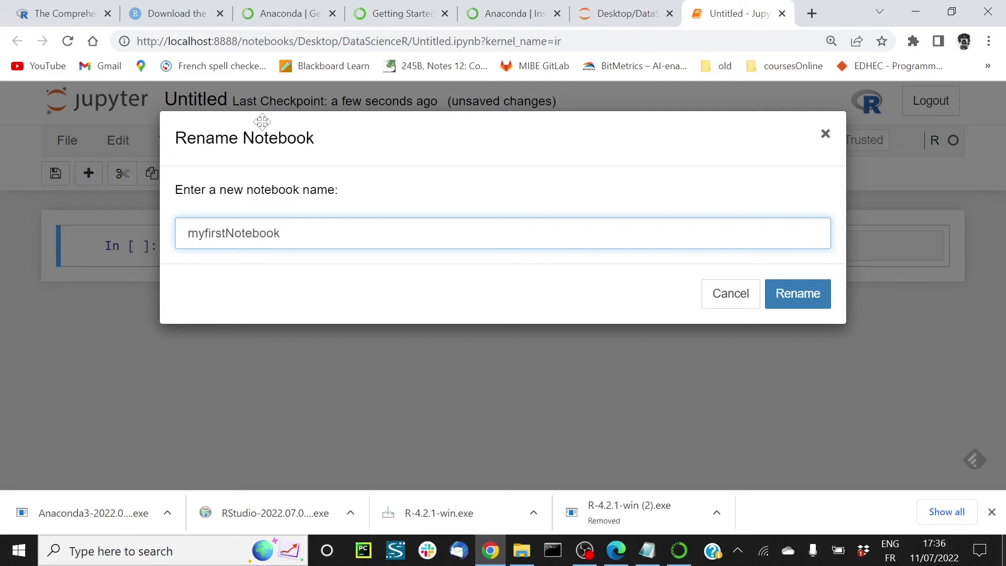
pyautogui.click(820, 294)
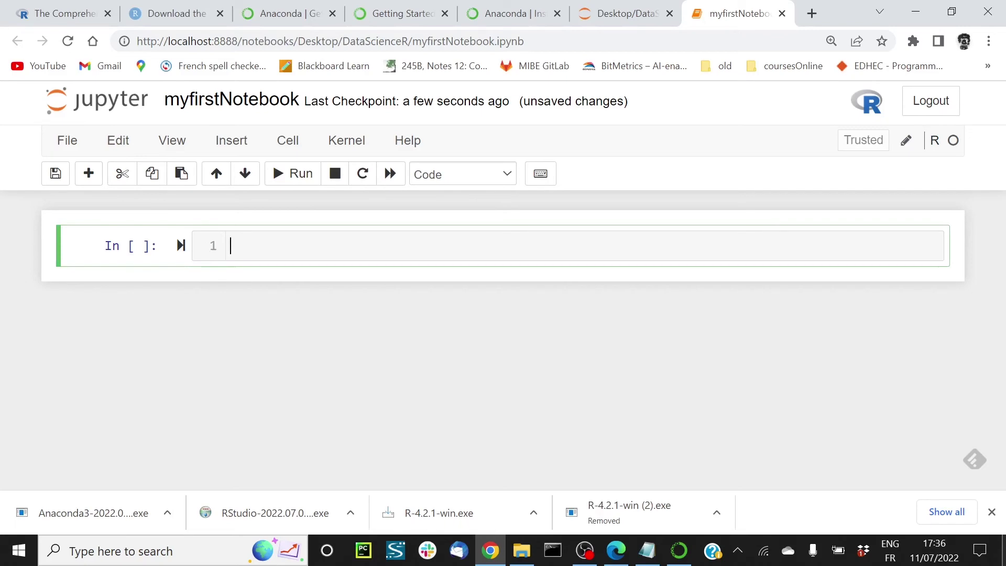
# - Check the notebook file in the DataScienceR folder in File Explorer and in Jupyter's file list, and return to the notebook
pyautogui.click(522, 550)
pyautogui.doubleClick(307, 364)
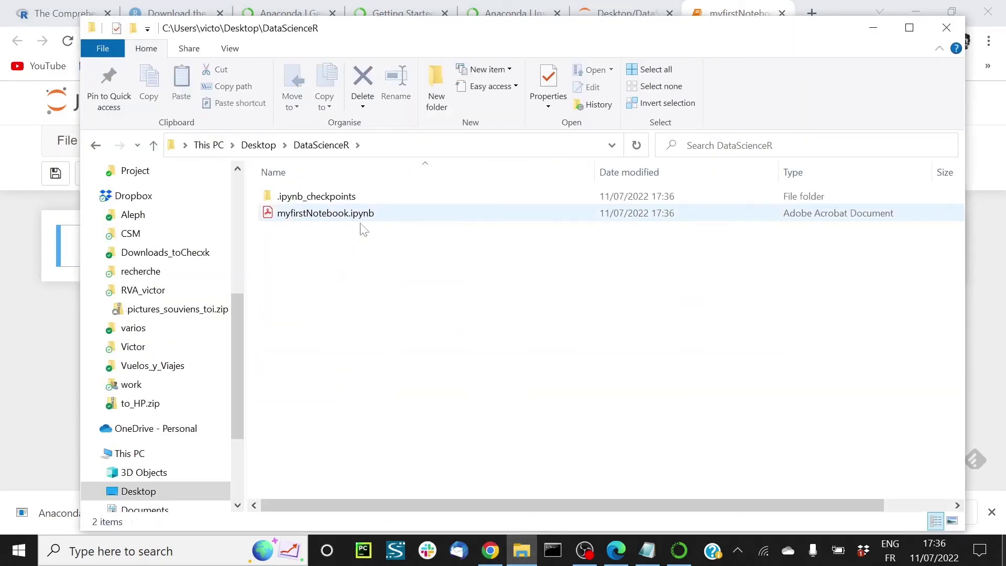
pyautogui.click(56, 280)
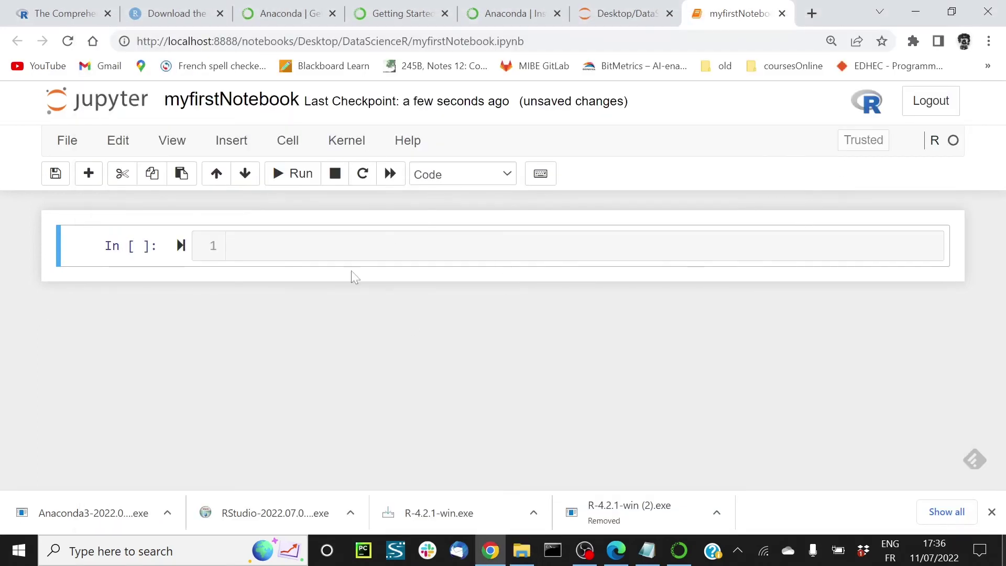
pyautogui.click(623, 13)
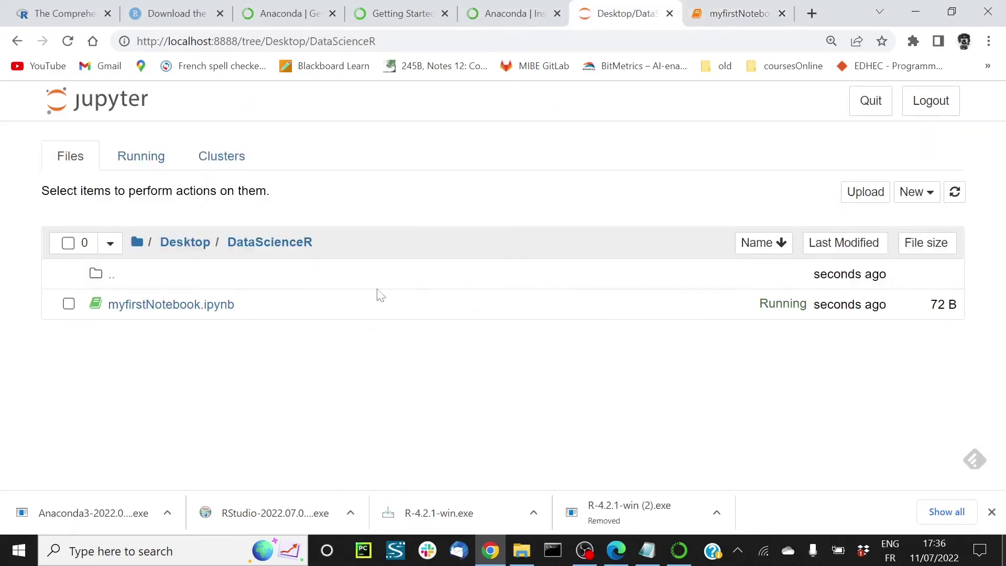
pyautogui.click(737, 15)
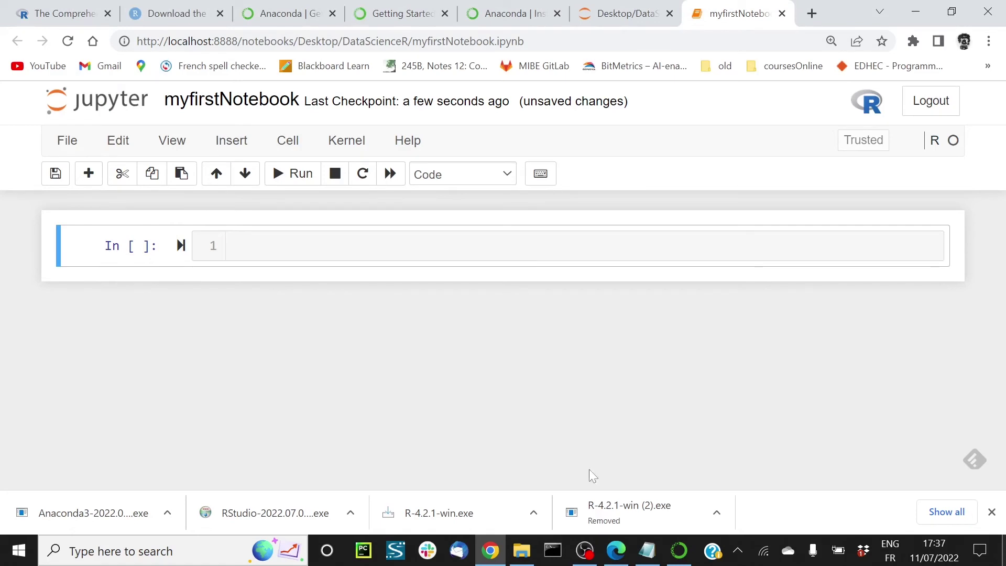
# - Look at the notebook file in the DataScienceR folder in File Explorer, and run 2+2 in the first cell of myfirstNotebook
pyautogui.click(522, 550)
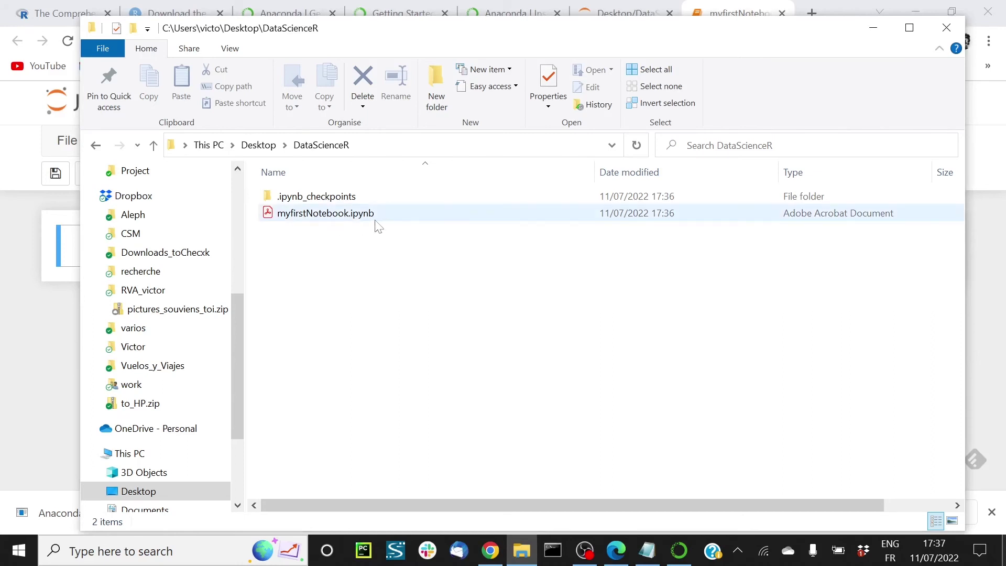
pyautogui.click(36, 320)
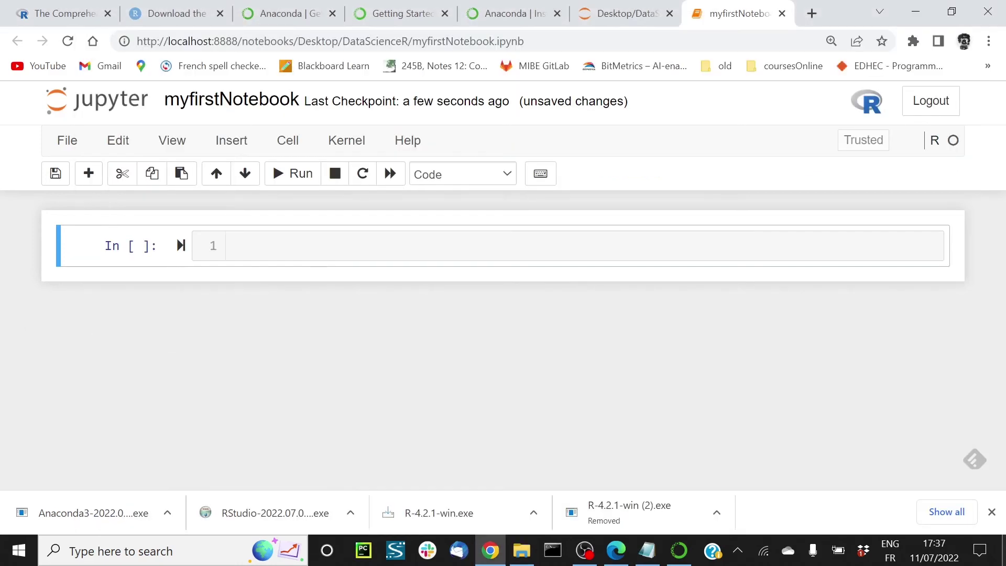
pyautogui.click(312, 265)
pyautogui.write('2+2')
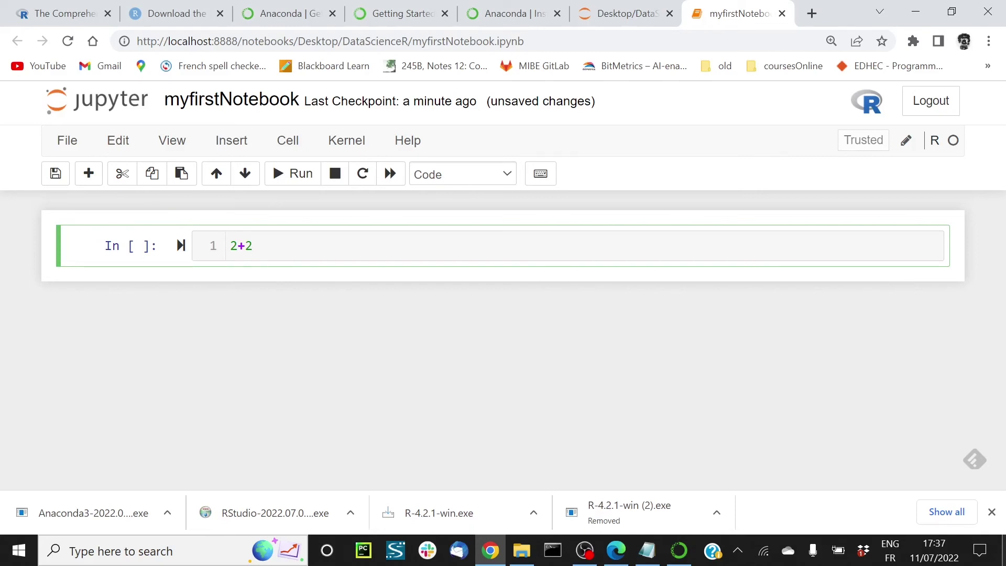
pyautogui.hotkey('shift', 'Return')
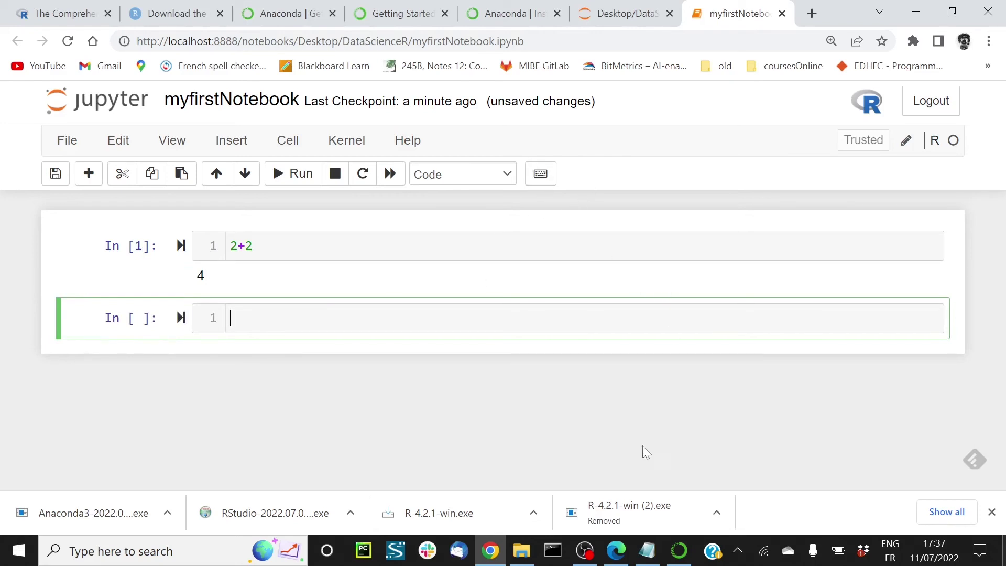
# - Switch to Anaconda Navigator and open the R environment with Jupyter Notebook from the list of environments
pyautogui.click(679, 551)
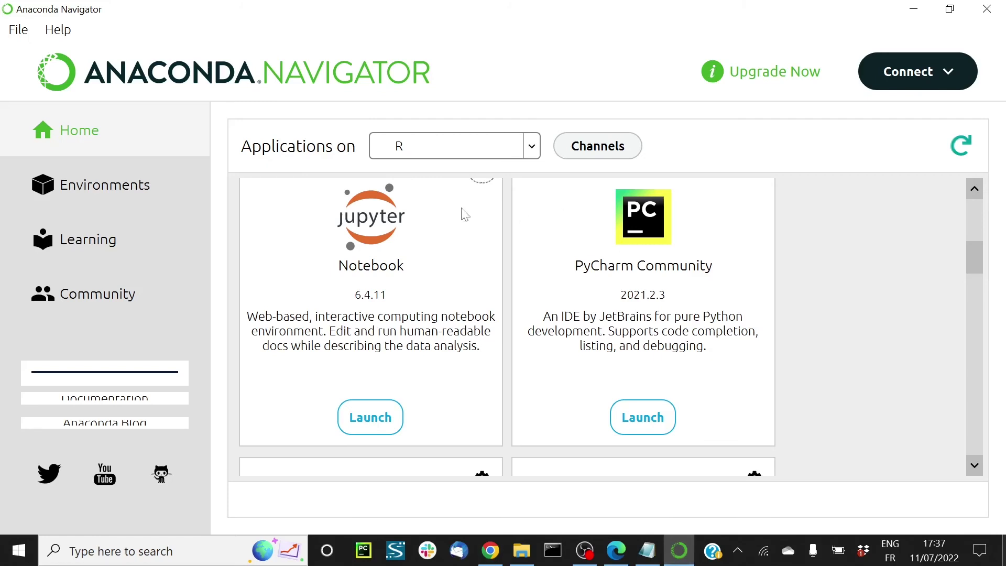
pyautogui.click(79, 188)
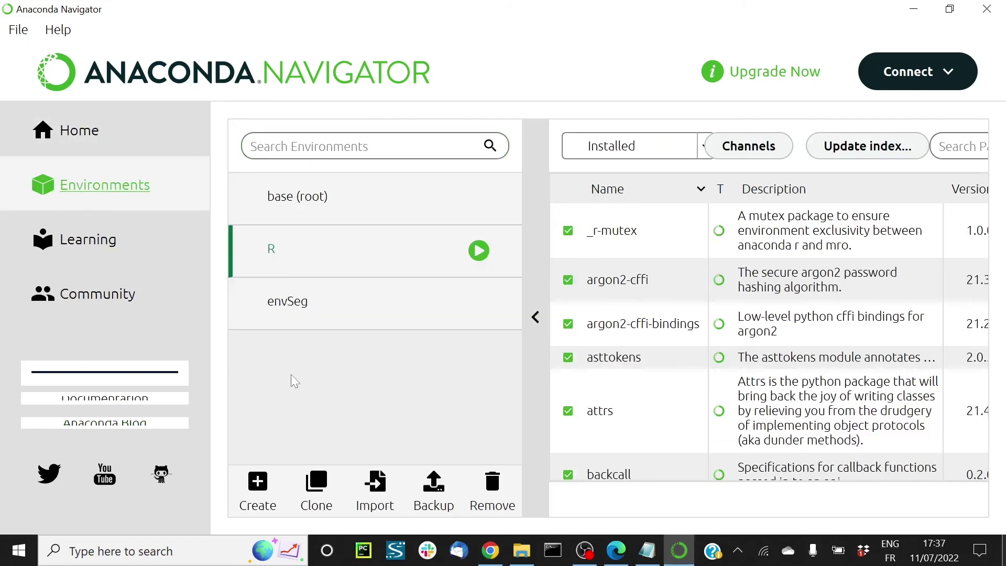
pyautogui.click(481, 257)
pyautogui.click(481, 254)
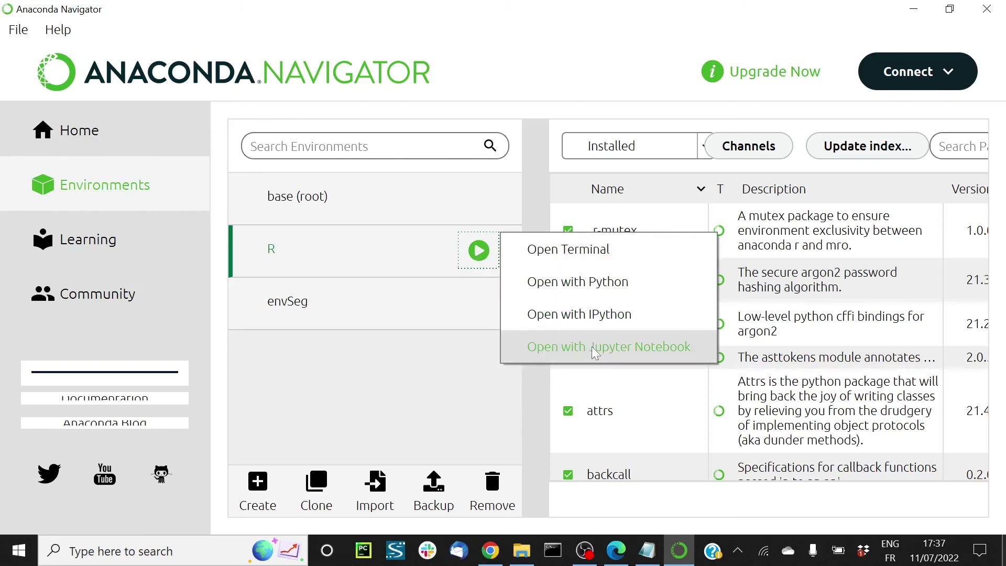
pyautogui.click(651, 344)
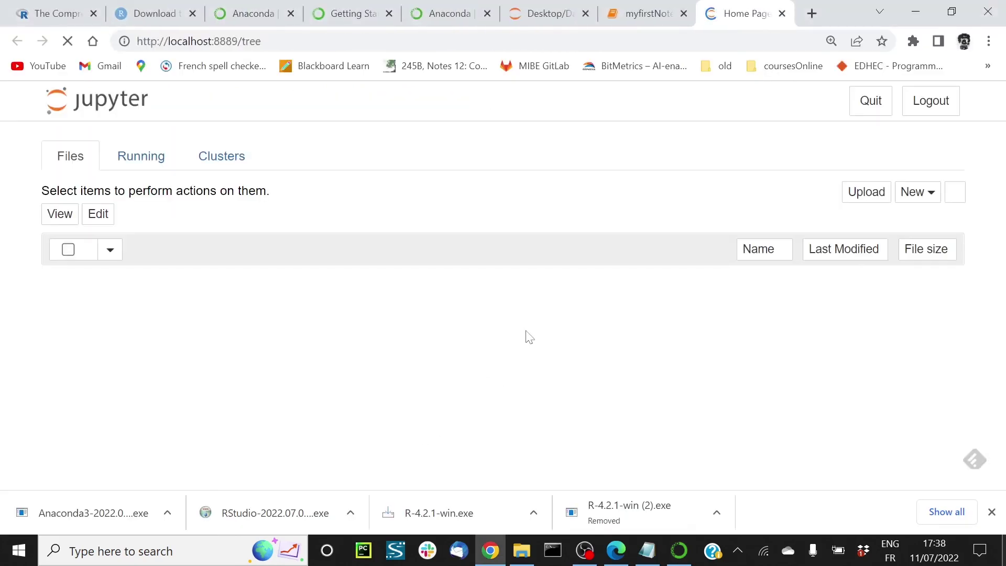
# - Go to the Desktop/DataScienceR folder in the new Jupyter session and create another R notebook there
pyautogui.scroll(-3, 281, 371)
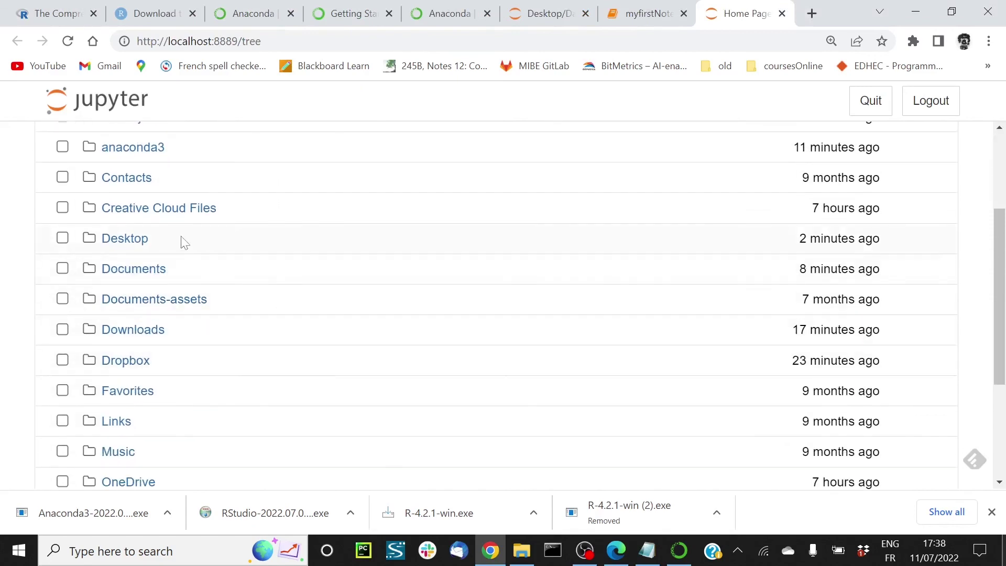
pyautogui.scroll(3, 338, 210)
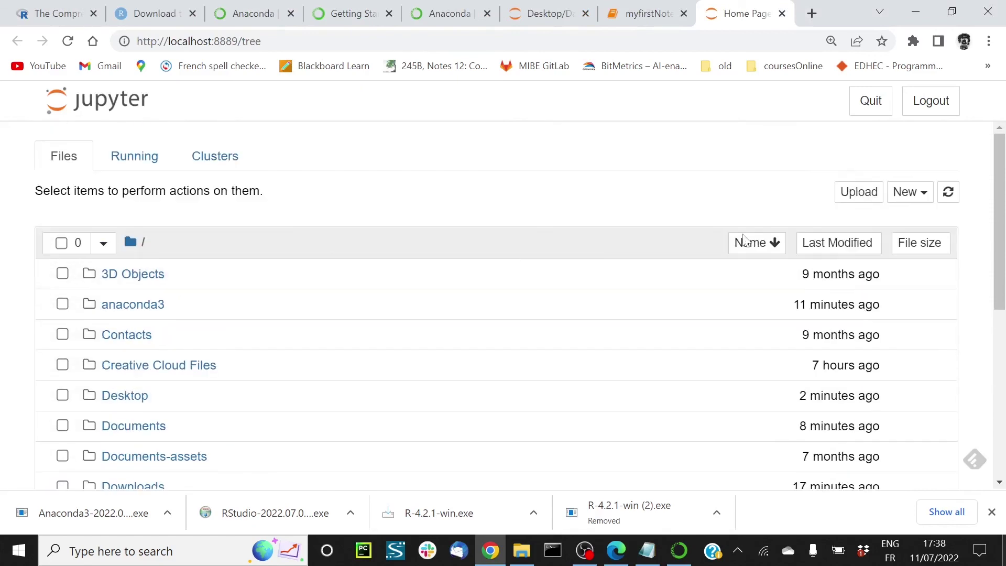
pyautogui.click(908, 194)
pyautogui.click(539, 180)
pyautogui.scroll(-1, 120, 388)
pyautogui.click(134, 319)
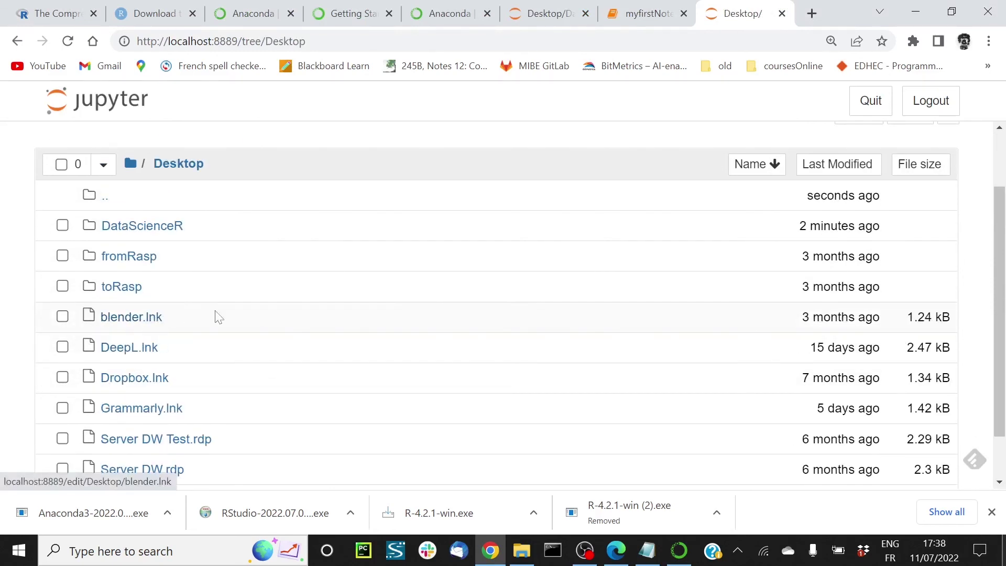
pyautogui.click(152, 227)
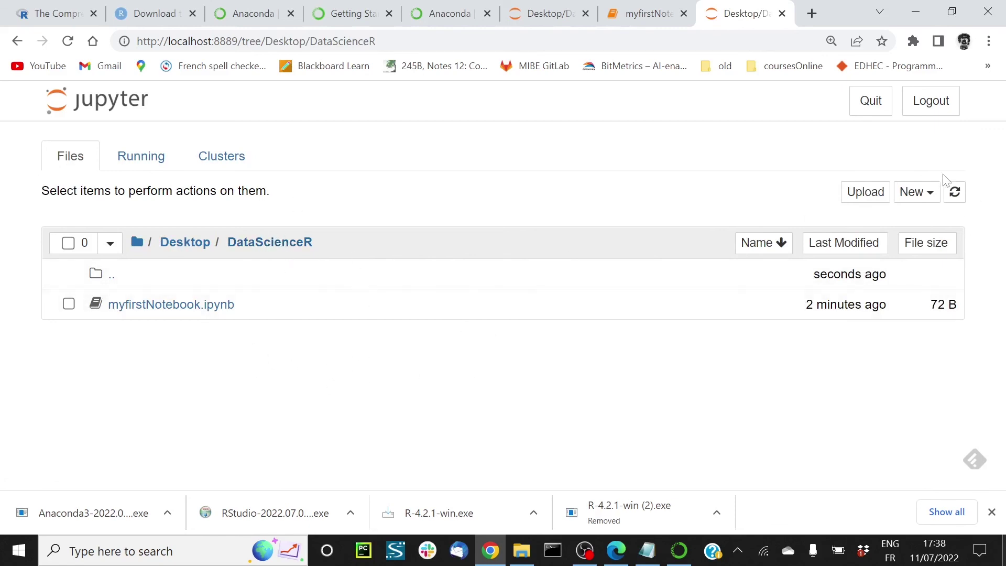
pyautogui.click(920, 193)
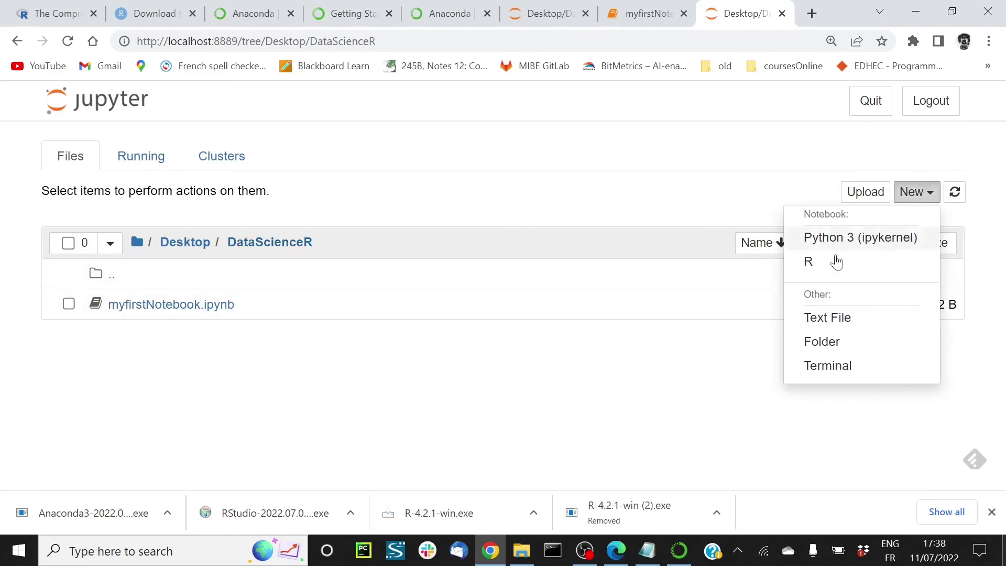
pyautogui.click(819, 262)
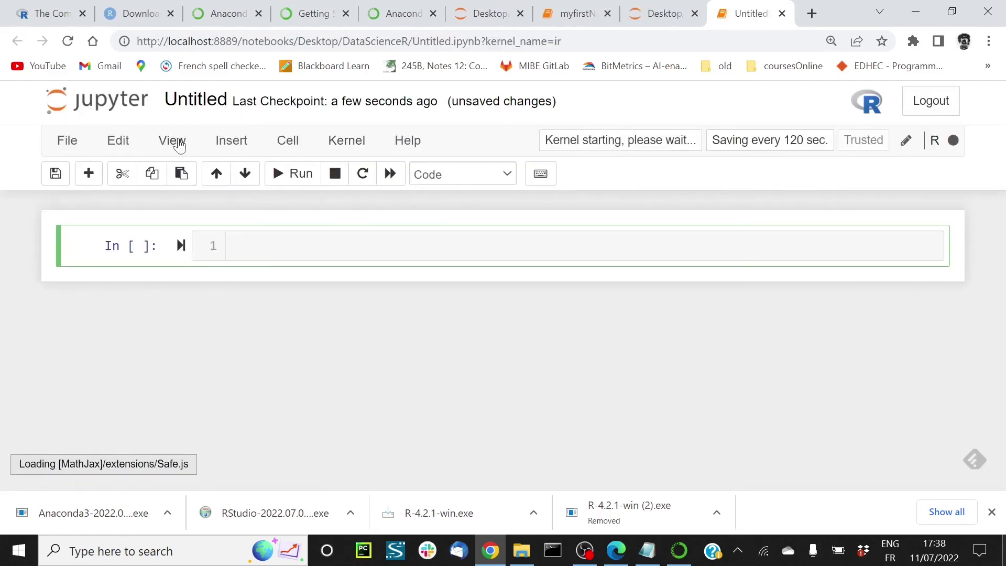
# - Rename the new notebook as mysecondNotebook and run 2+3 in its first cell
pyautogui.click(184, 100)
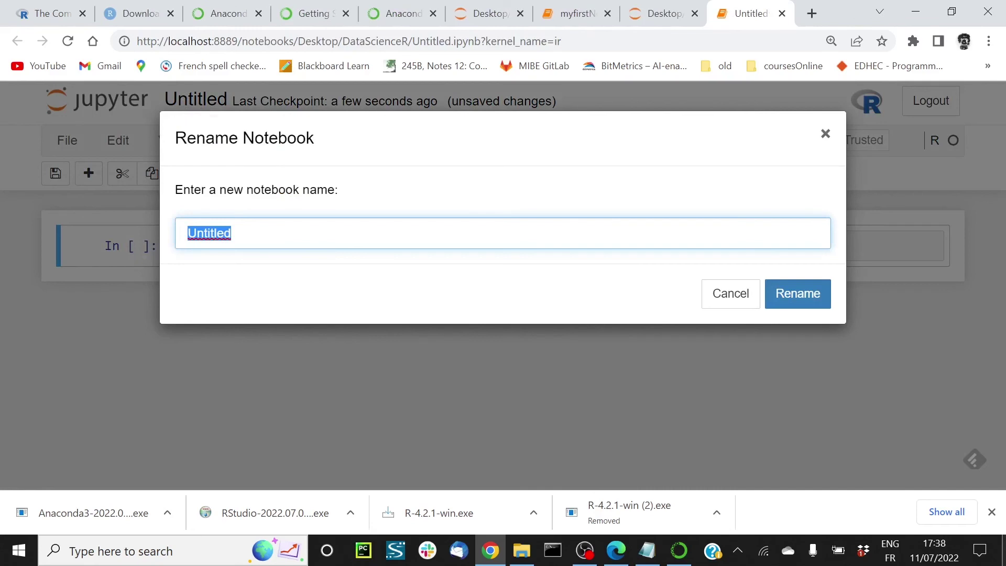
pyautogui.write('mysec')
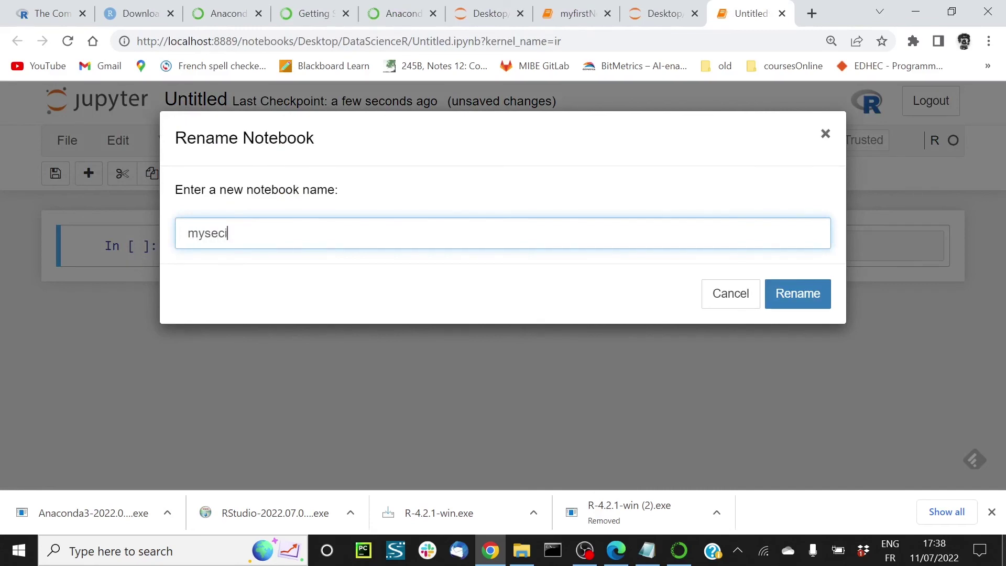
pyautogui.write('ondNotebook')
pyautogui.press('Return')
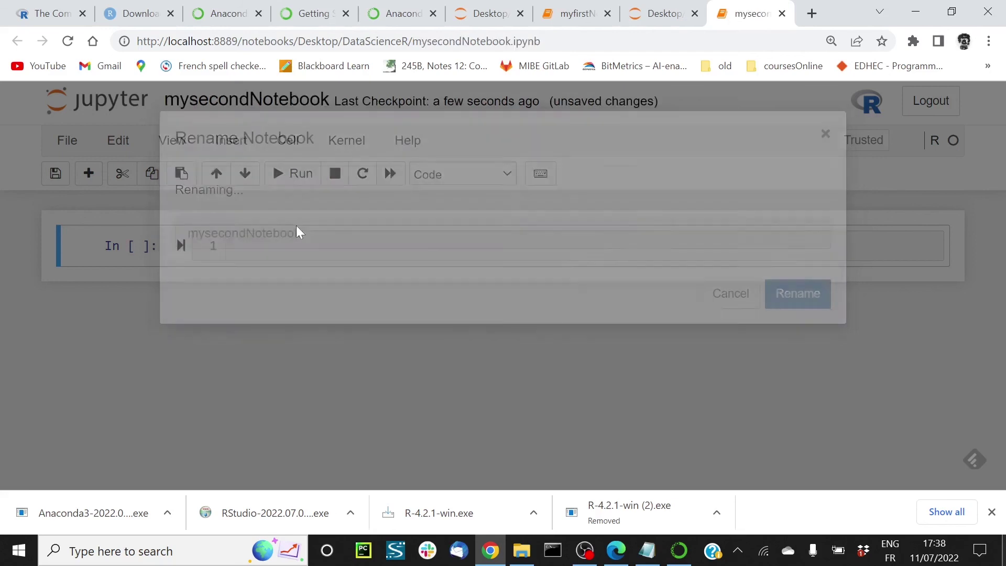
pyautogui.click(230, 246)
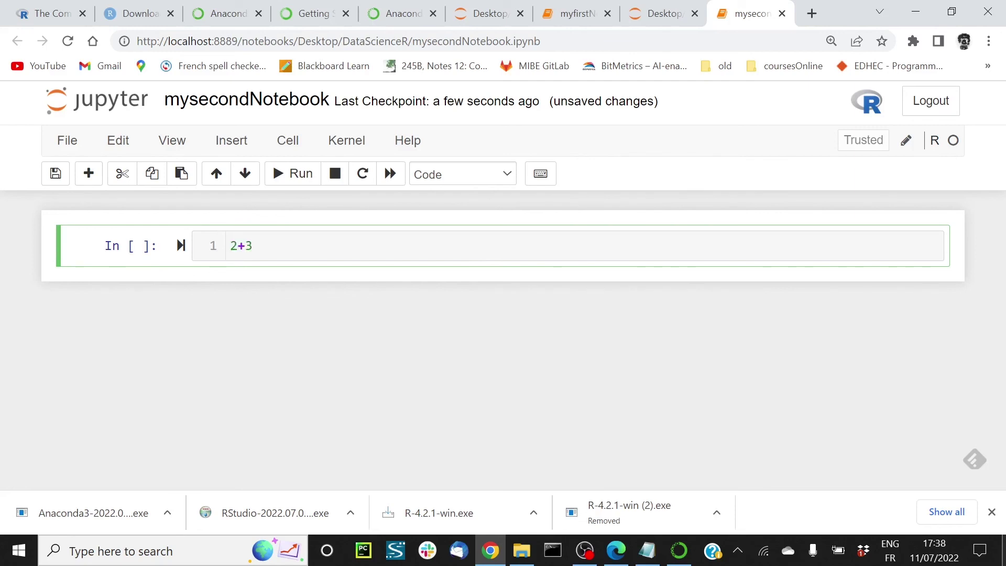
pyautogui.hotkey('shift', 'Return')
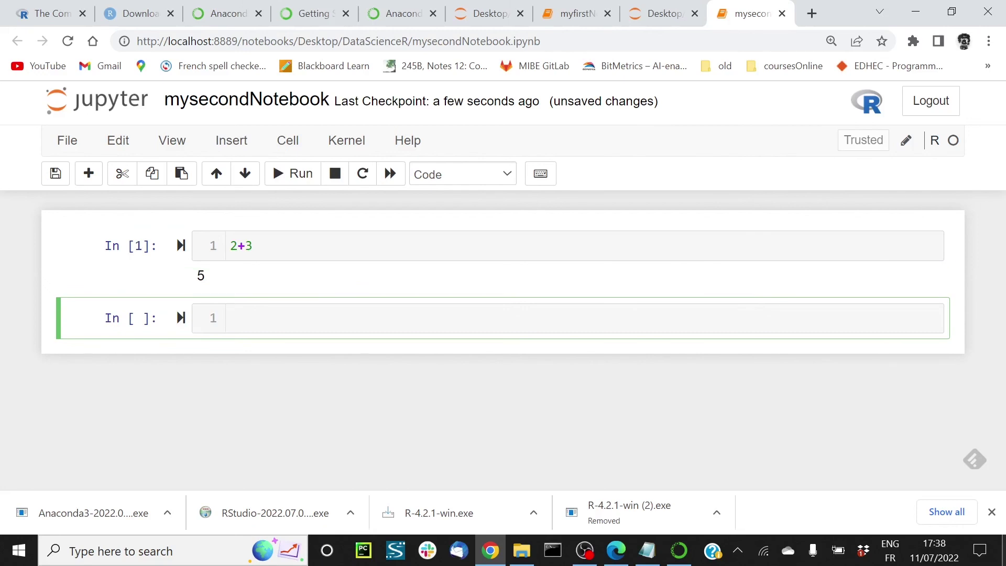